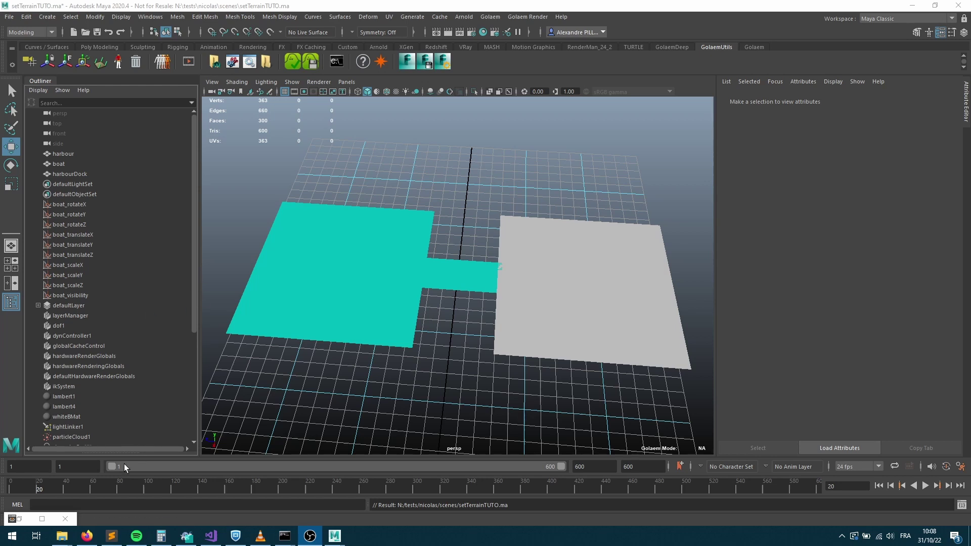
Step: Scrub the timeline to preview the boat plane rising, settling back at frame 175
left_click_drag(60, 487, 123, 490)
mouse_move(202, 488)
left_mouse_down()
mouse_move(404, 511)
mouse_move(244, 512)
left_mouse_up()
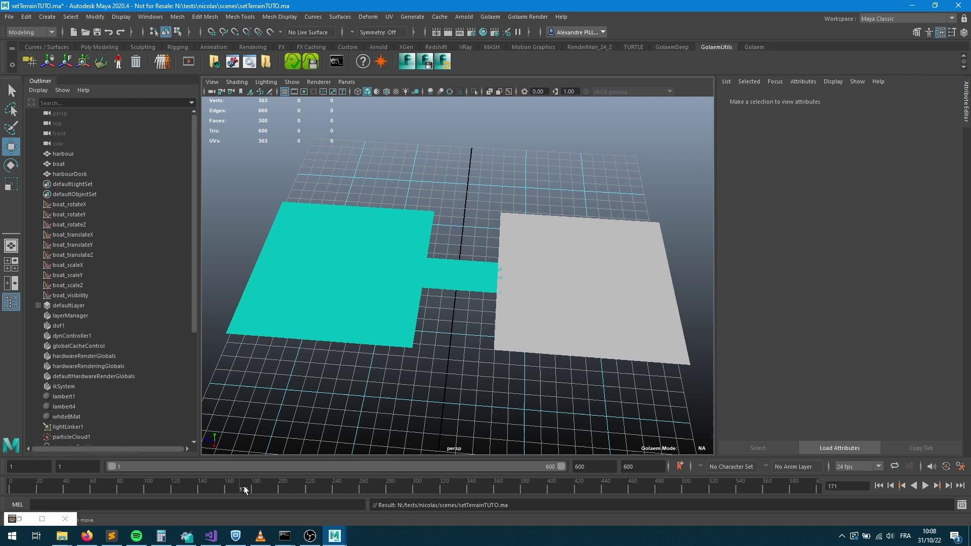
left_click_drag(244, 490, 345, 490)
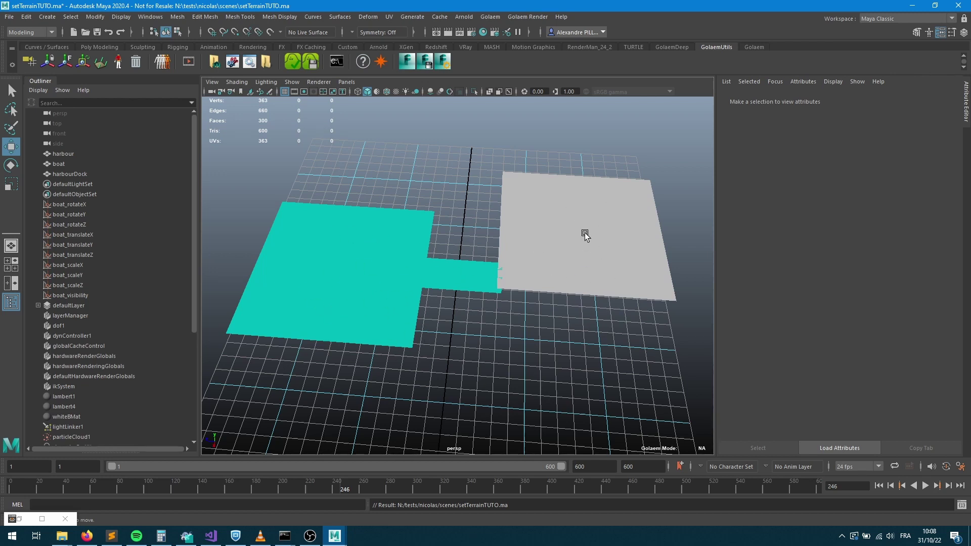
left_click_drag(357, 490, 327, 490)
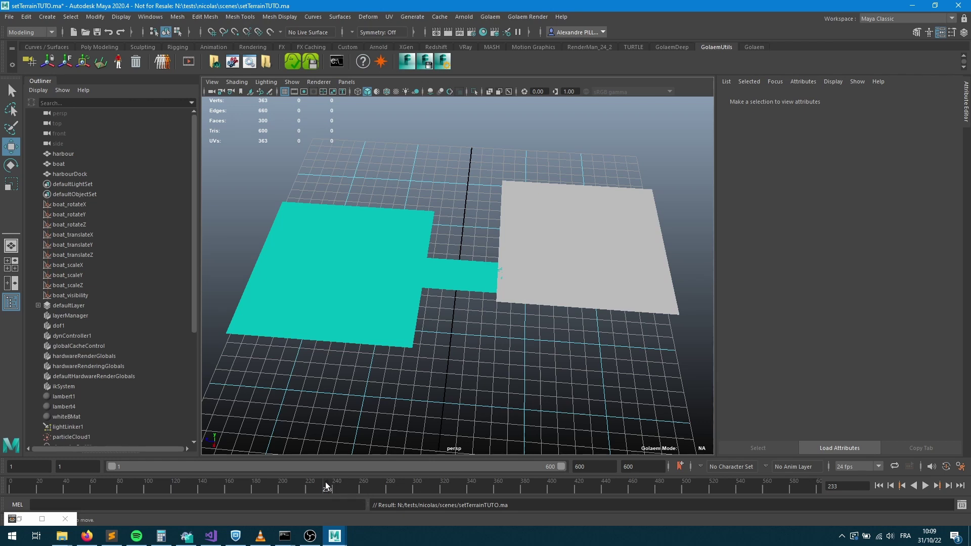
left_click_drag(326, 487, 249, 486)
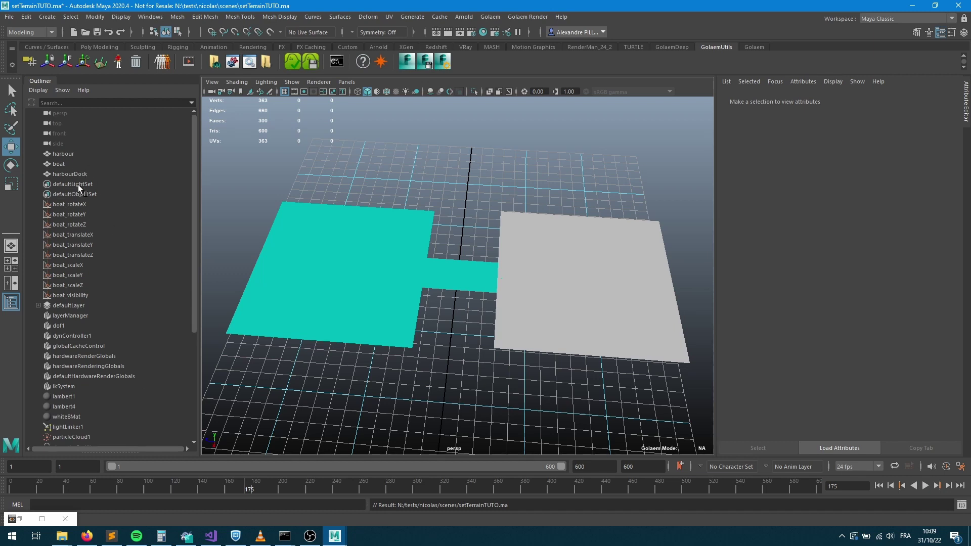
Step: Create a CasualMan_Light entity type from CasualMan_Light.gcha with CasualManLight_Default.ma shaders
left_click(754, 46)
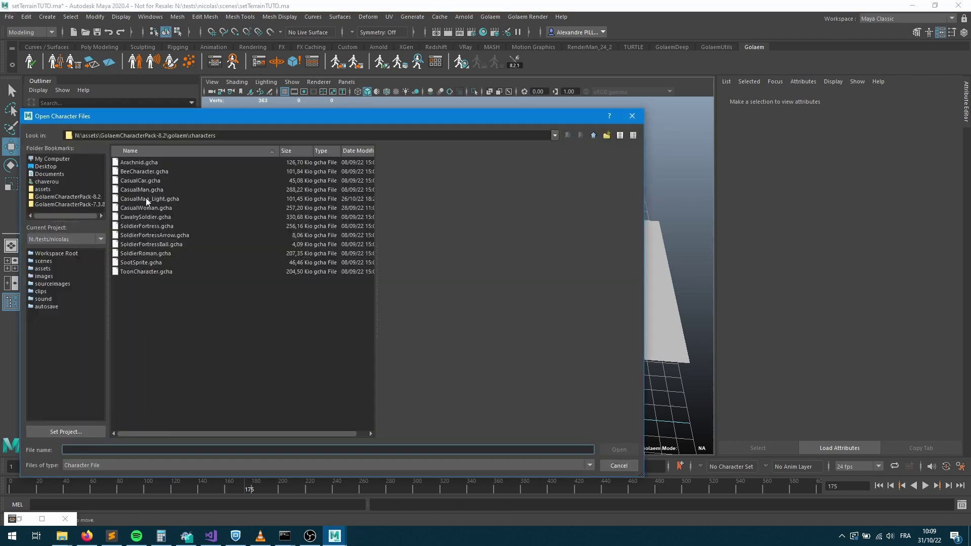
double_click(145, 198)
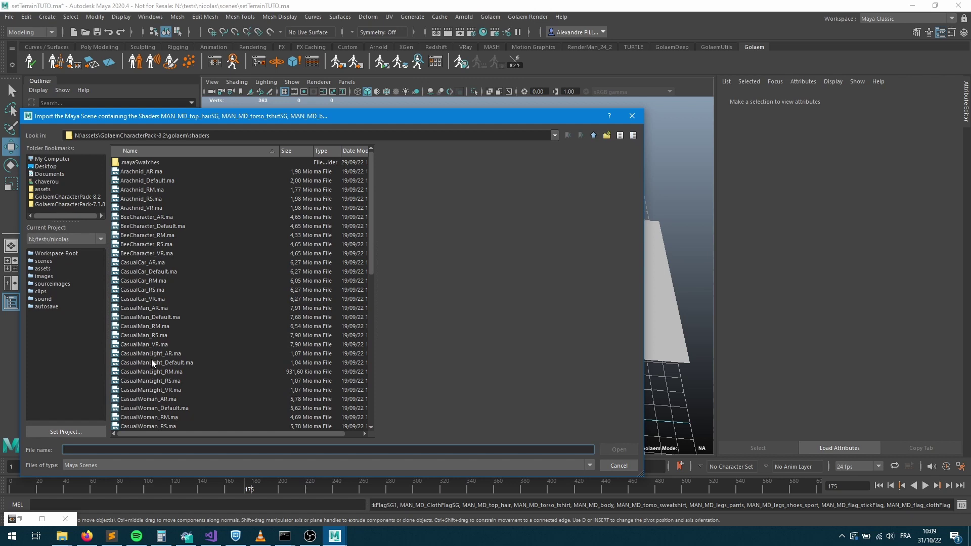
double_click(152, 362)
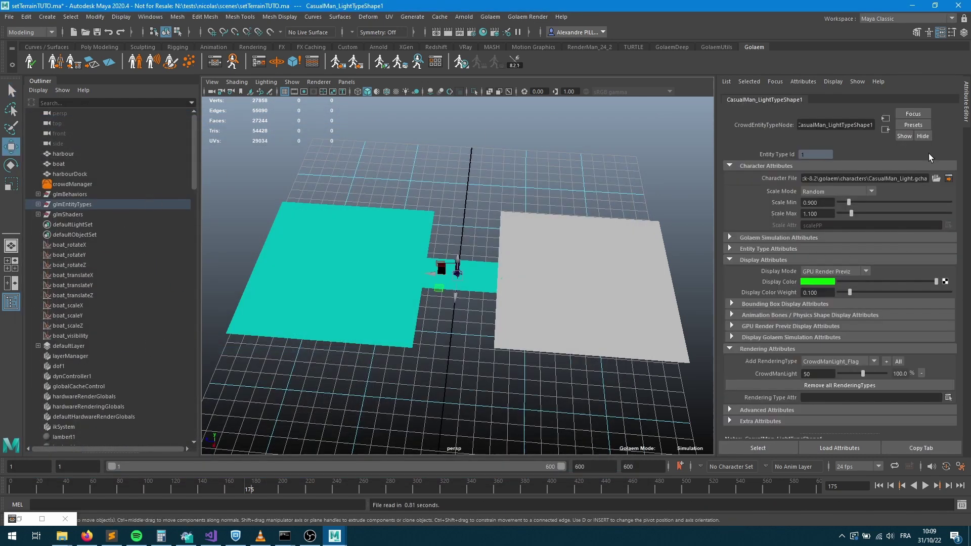
Step: Set the Reference joint under glmShaders > MAN_foule_main to Translate X 10000, then deselect
left_click(47, 216)
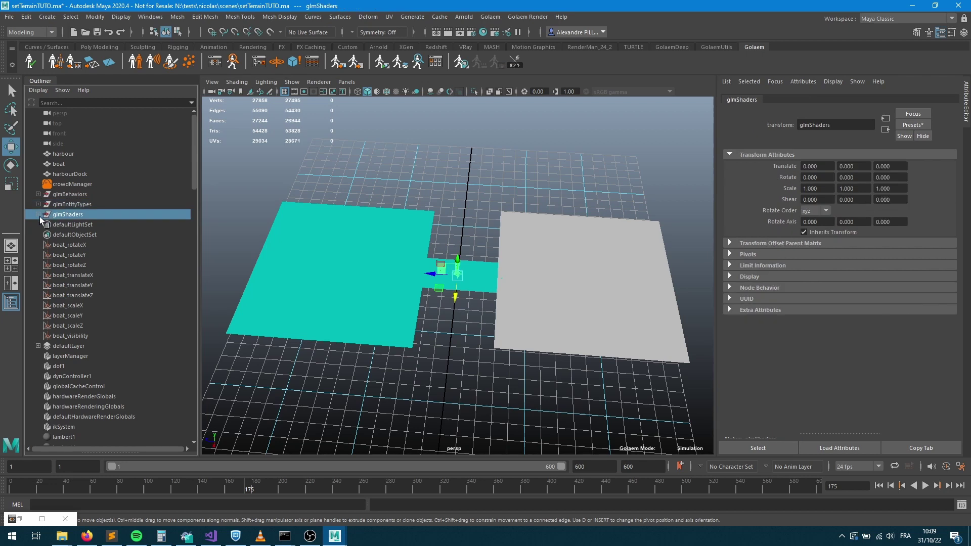
left_click(38, 215)
left_click(56, 226)
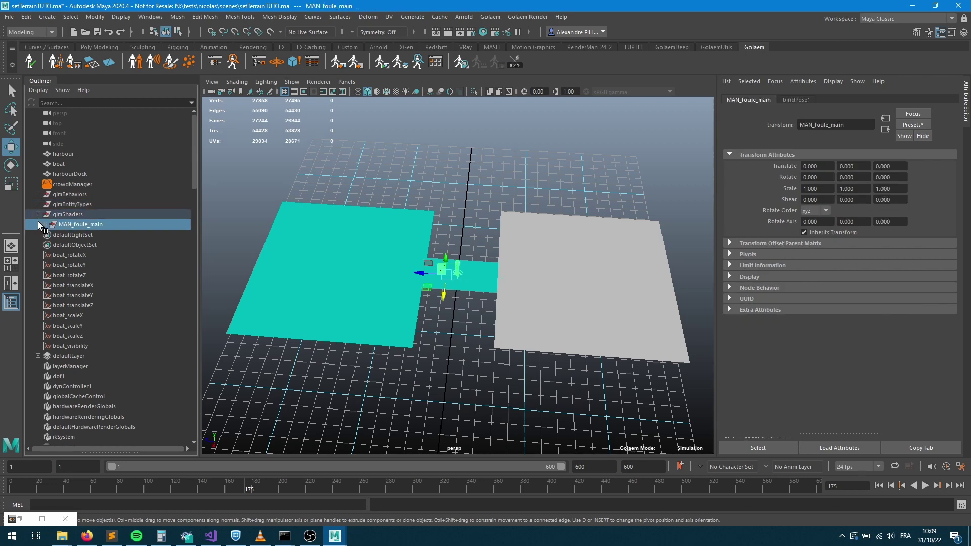
left_click(43, 224)
left_click(81, 245)
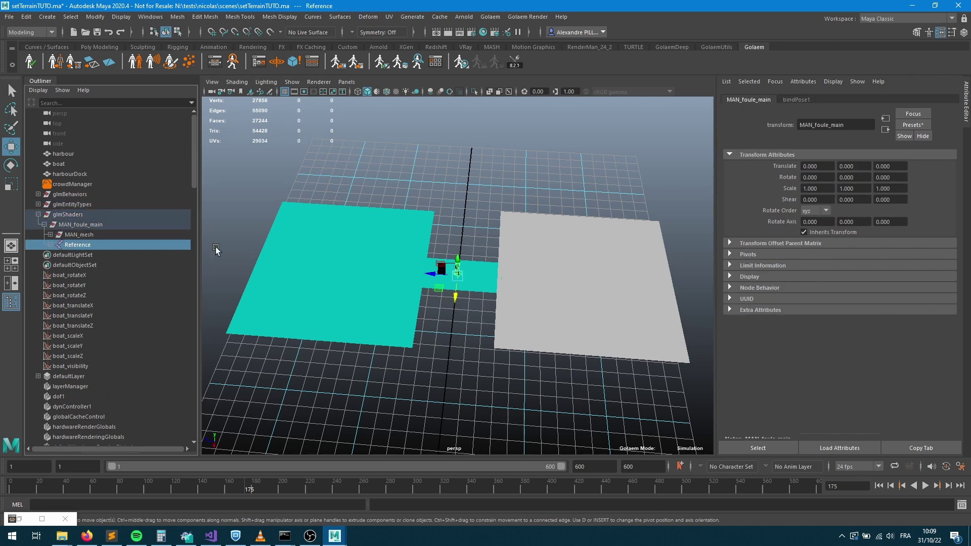
left_click(809, 166)
type("10000")
key("Return")
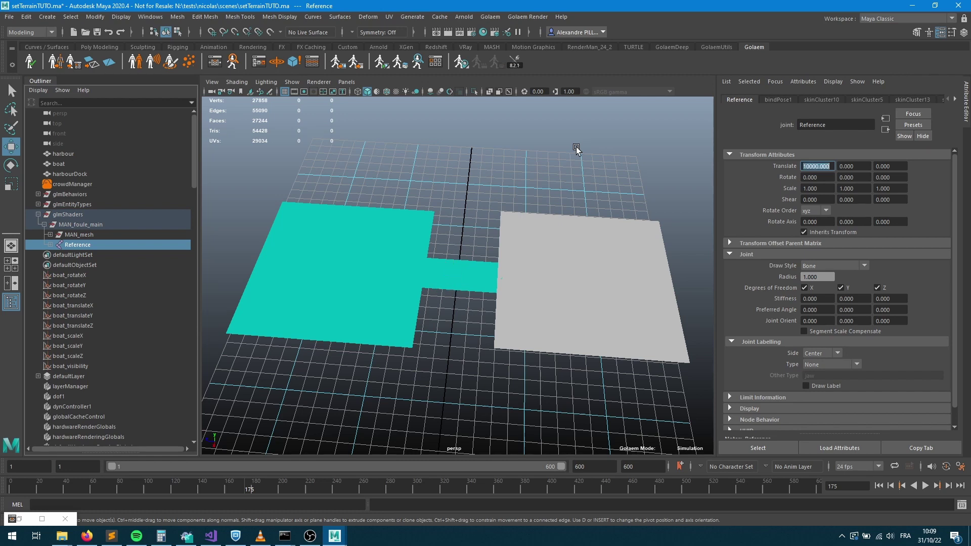
left_click(408, 156)
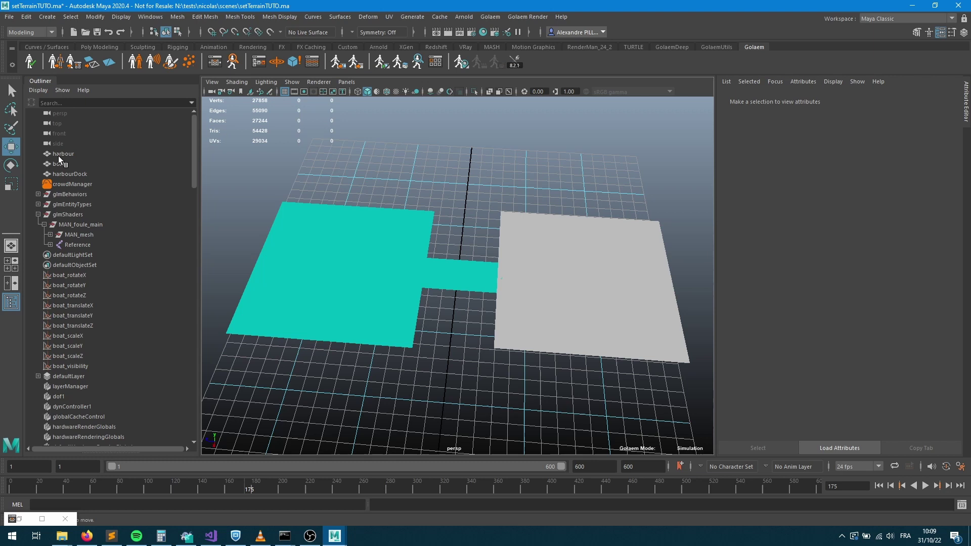
Step: Compute a navmesh from harbour, boat and harbourDock, overwriting harbourAll.gse
left_click_drag(59, 154, 61, 173)
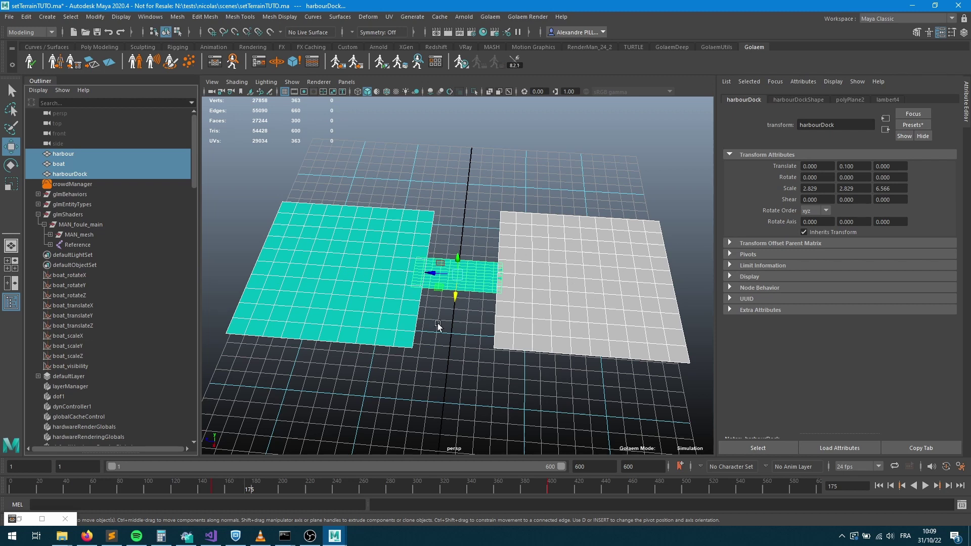
left_click(91, 62)
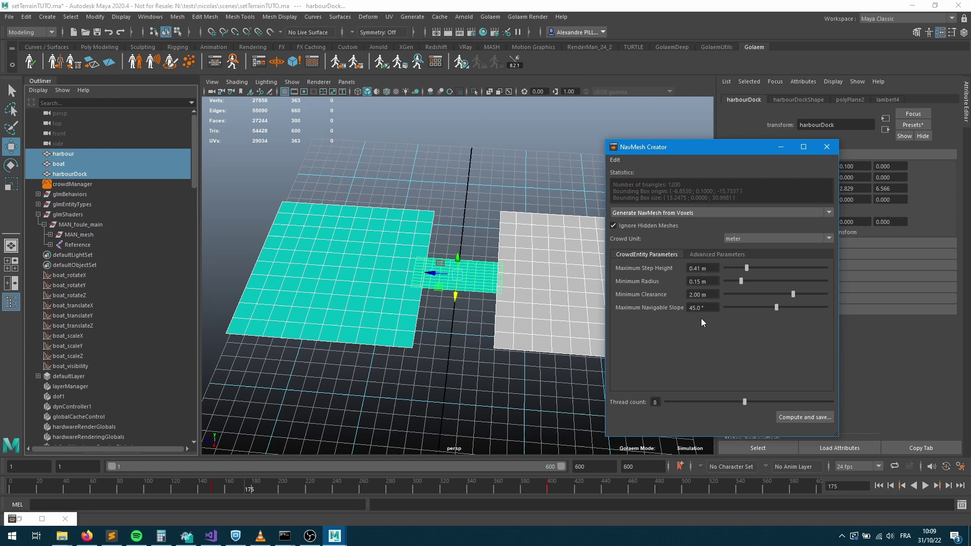
left_click(800, 416)
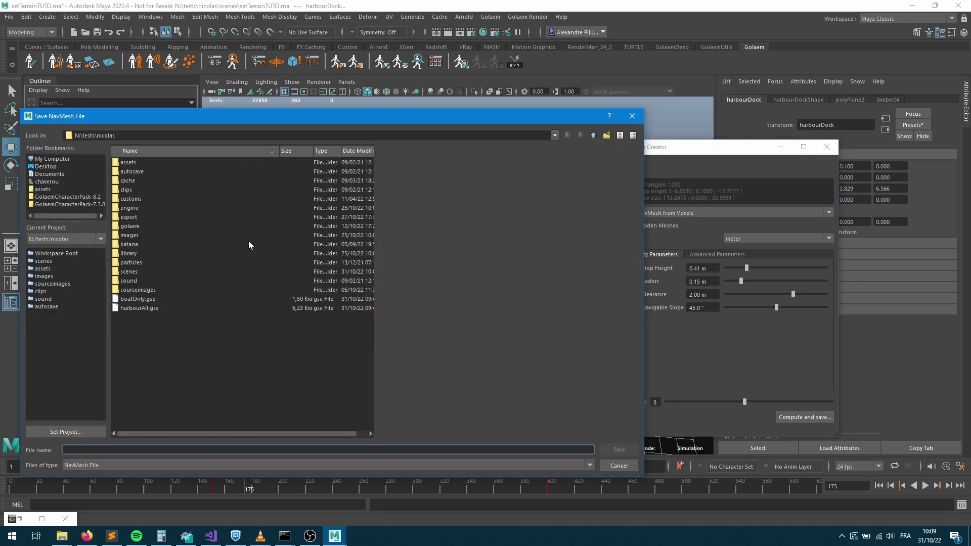
double_click(134, 310)
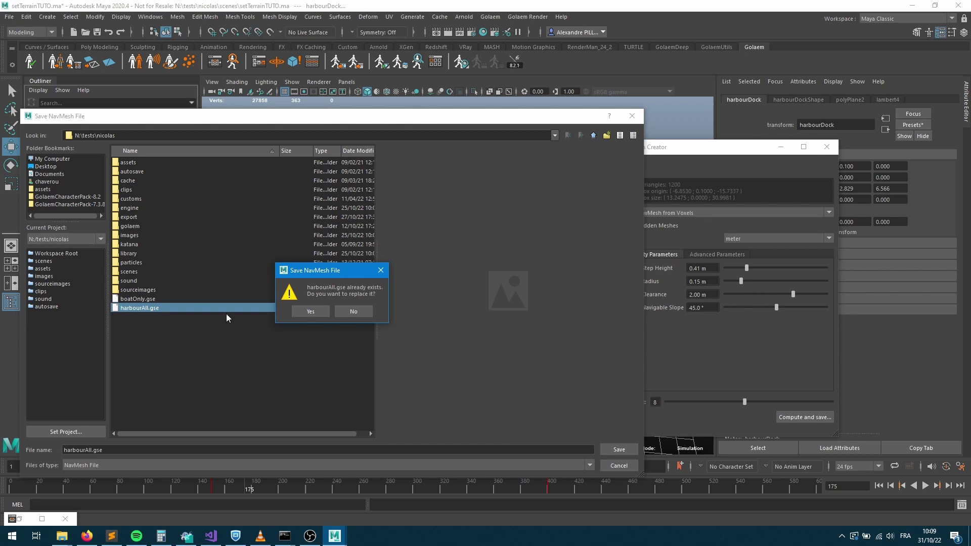
left_click(311, 312)
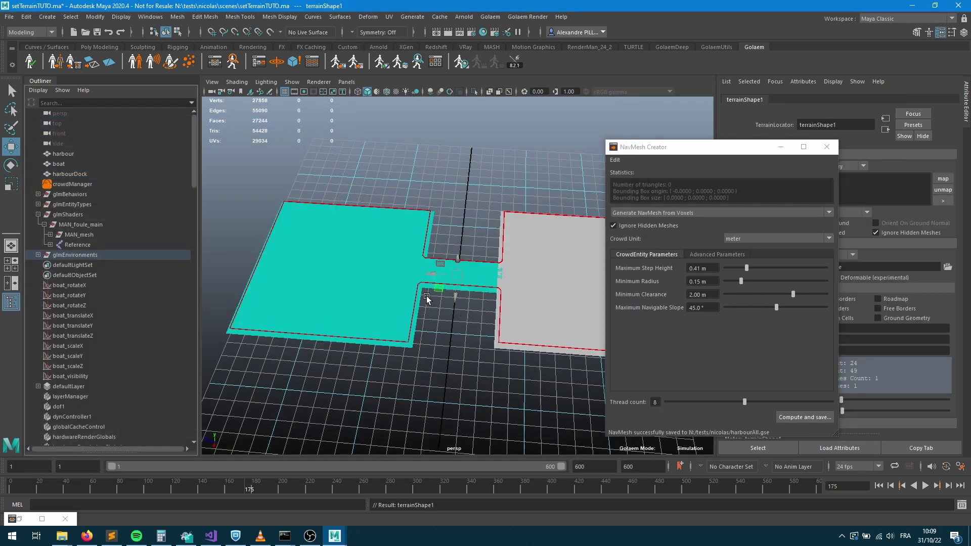
Step: Rename the new terrain1 under glmEnvironments to harbourAll
left_click(38, 255)
double_click(70, 265)
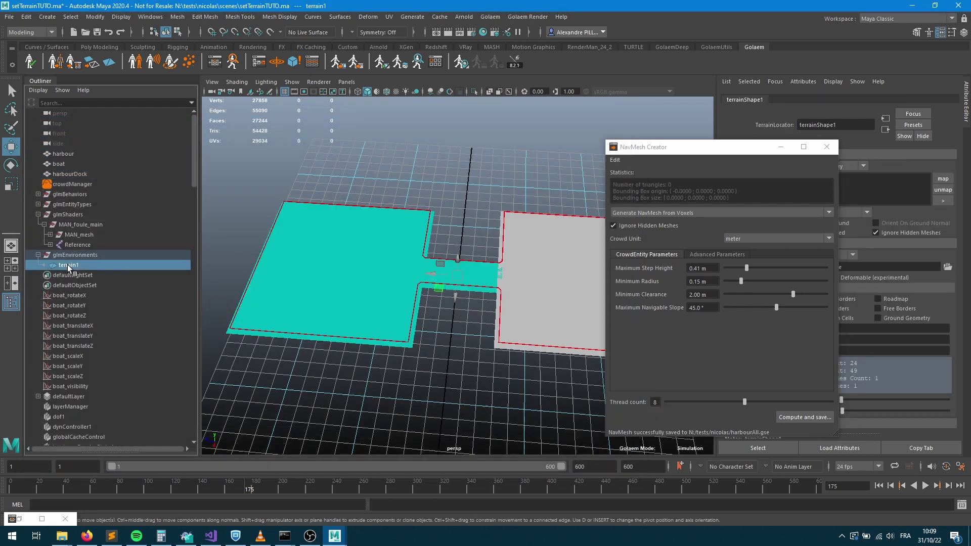
type("har")
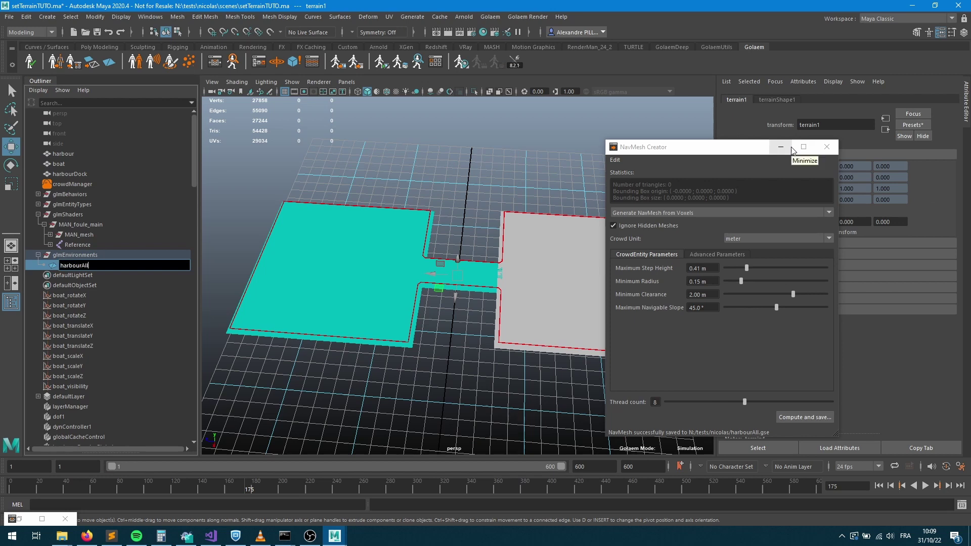
type("bourAll")
key("Return")
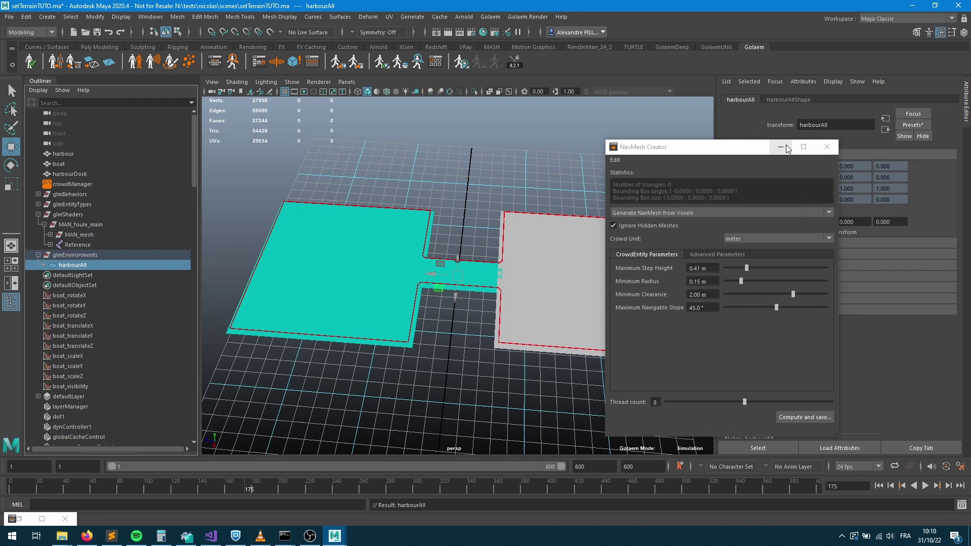
Step: Check the boat animation around frame 151, then delete the harbourAll terrain
left_click_drag(706, 153, 790, 323)
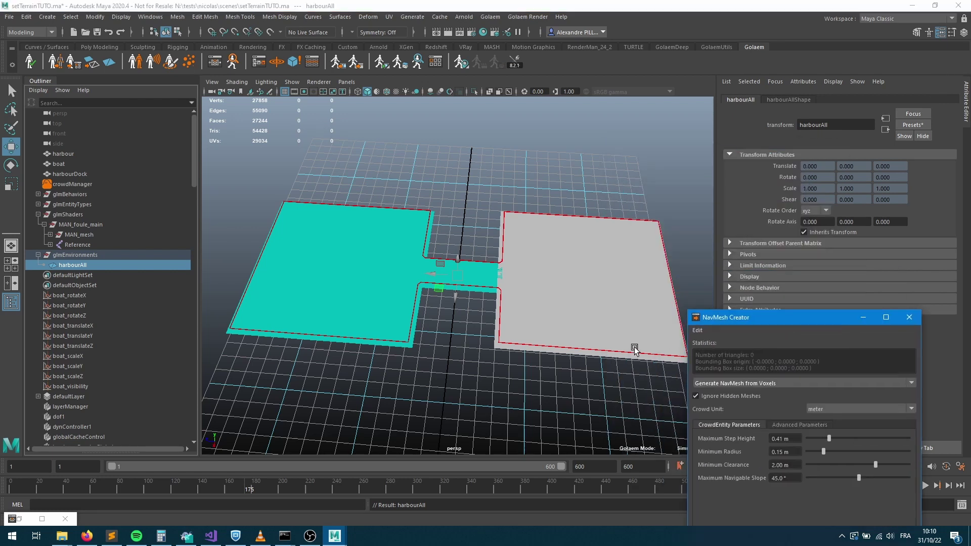
left_click_drag(634, 347, 530, 350, "alt")
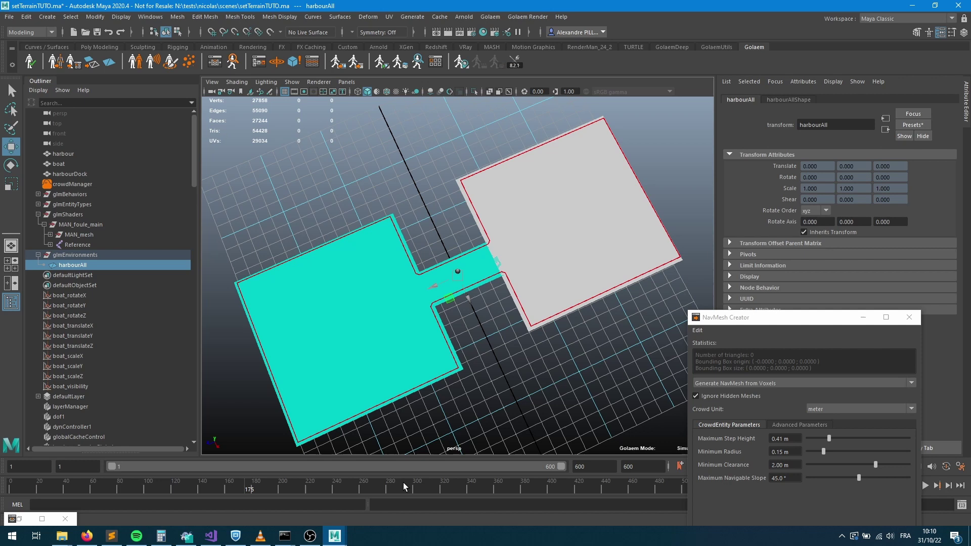
left_click(264, 489)
mouse_move(263, 487)
left_mouse_down()
mouse_move(476, 505)
mouse_move(211, 512)
left_mouse_up()
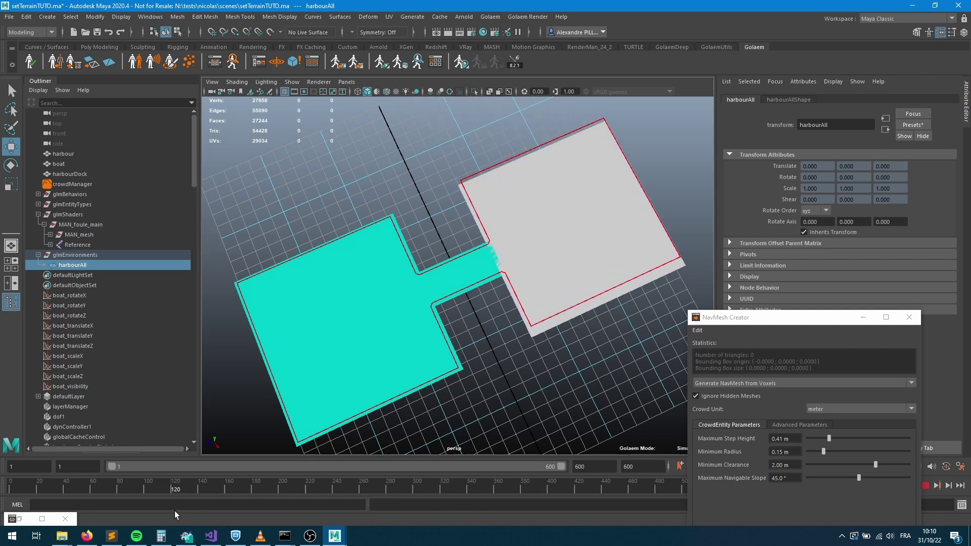
left_click_drag(455, 282, 528, 313, "alt")
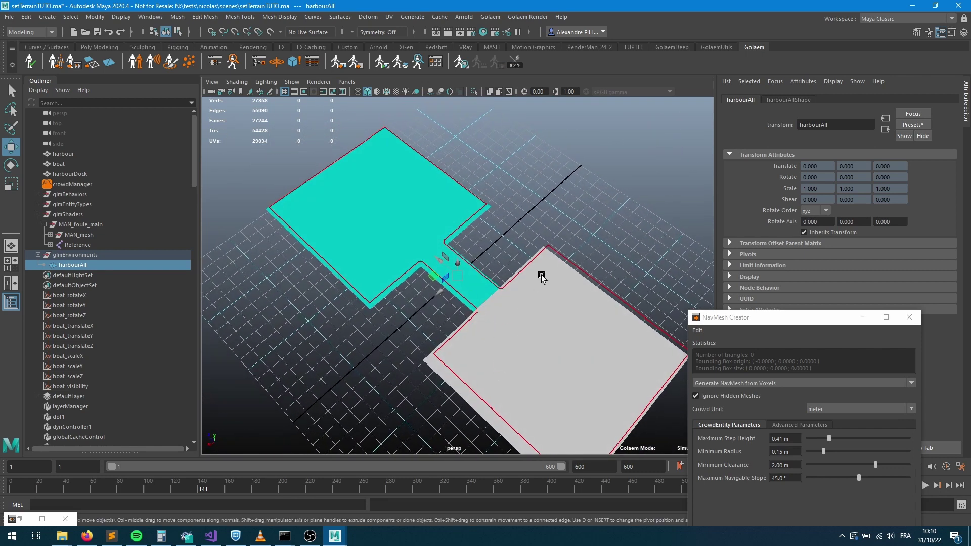
key("Delete")
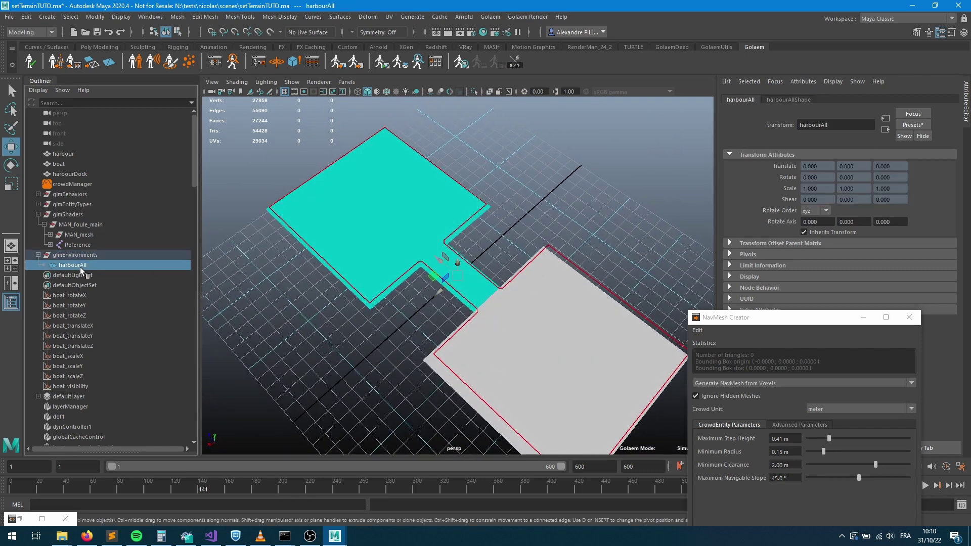
Step: Recompute the harbour, boat and harbourDock navmesh over harbourAll.gse and scrub to watch the boat
left_click(64, 153)
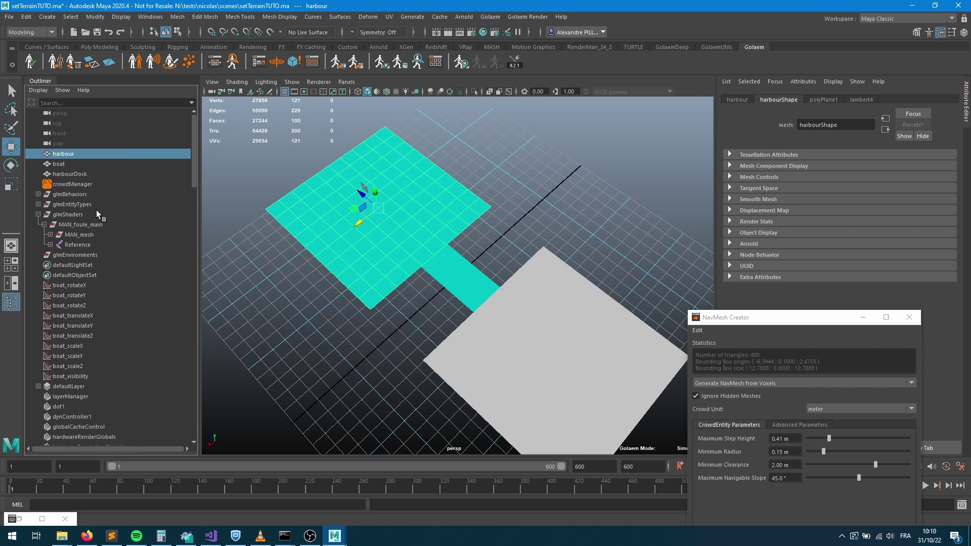
left_click(74, 175, "shift")
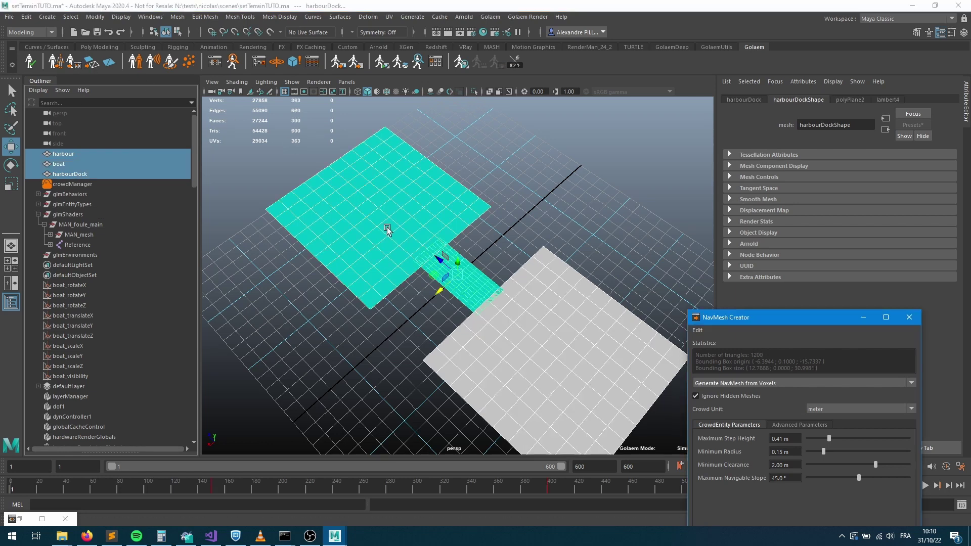
left_click_drag(822, 317, 746, 207)
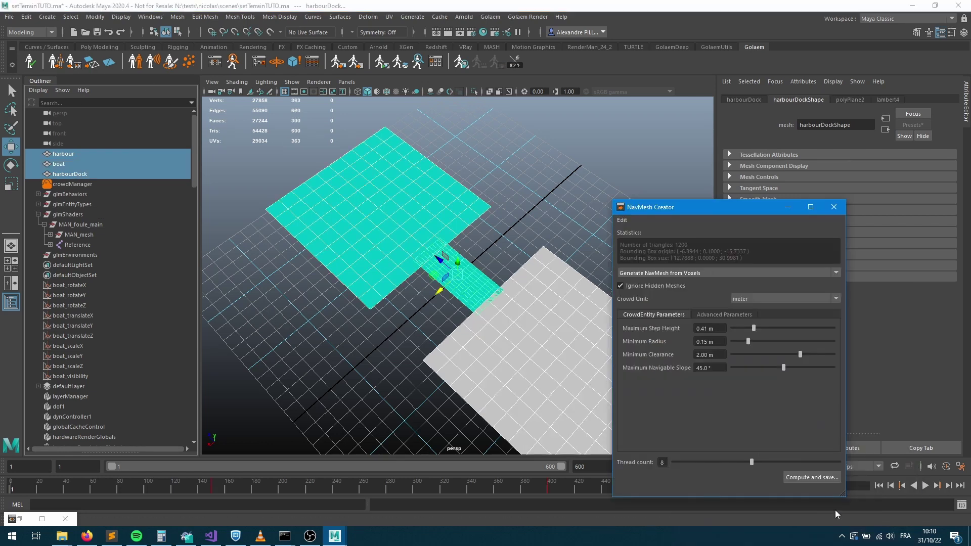
left_click(812, 478)
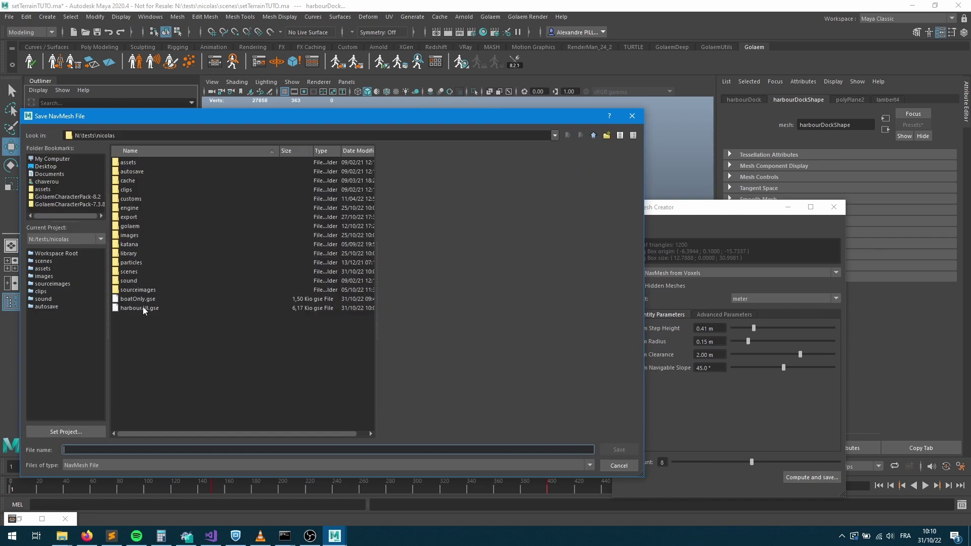
double_click(140, 309)
left_click(314, 309)
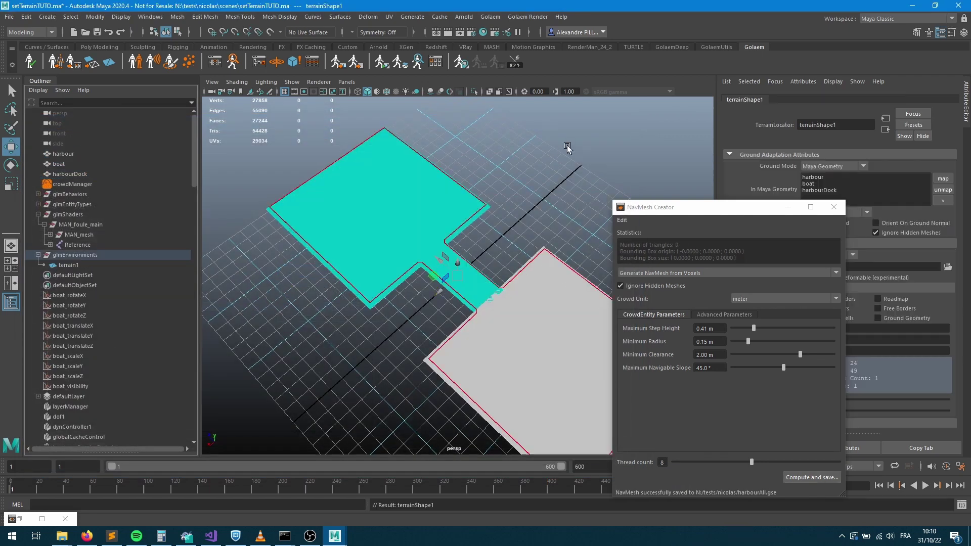
left_click_drag(490, 313, 450, 311, "alt")
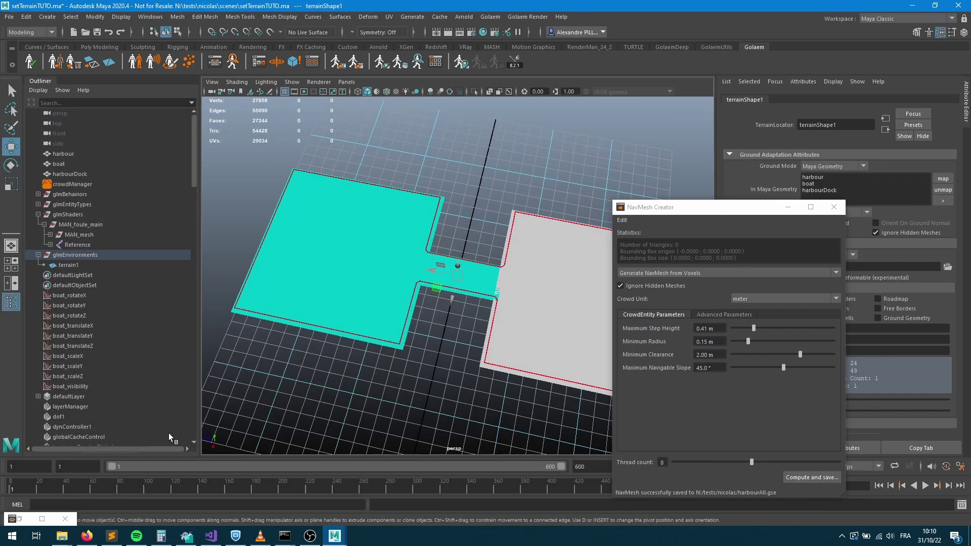
left_click_drag(169, 494, 455, 507)
Step: Compute a navmesh from the boat alone, overwriting boatOnly.gse
key("Escape")
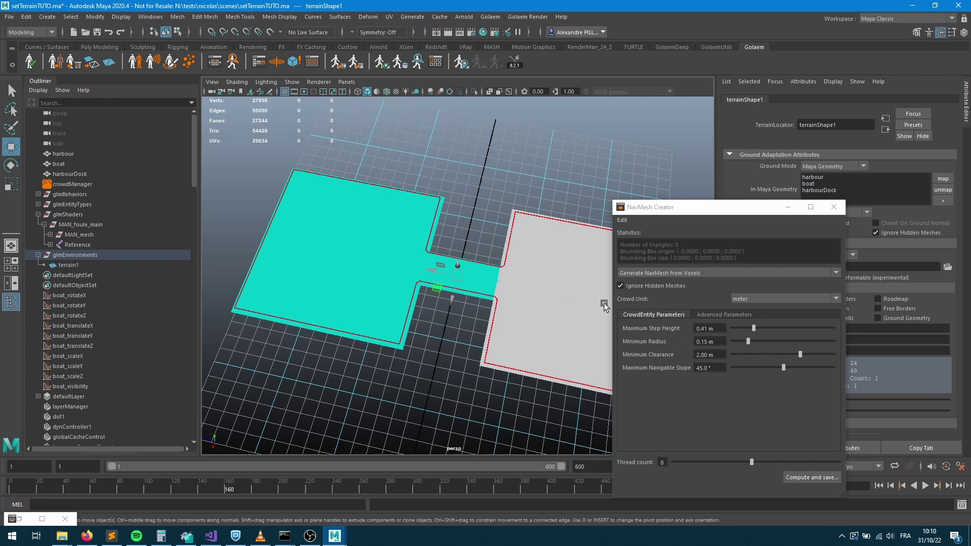
left_click(59, 165)
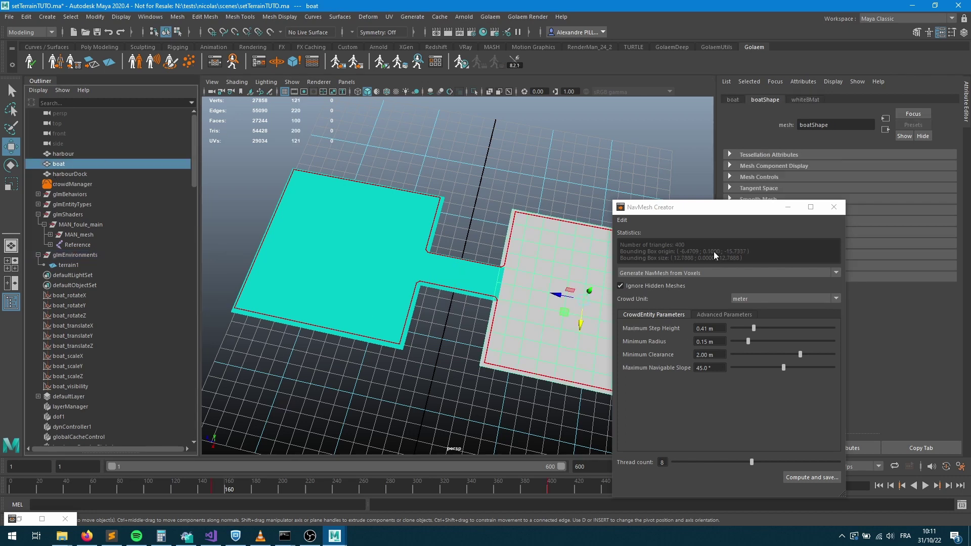
left_click(796, 477)
double_click(137, 299)
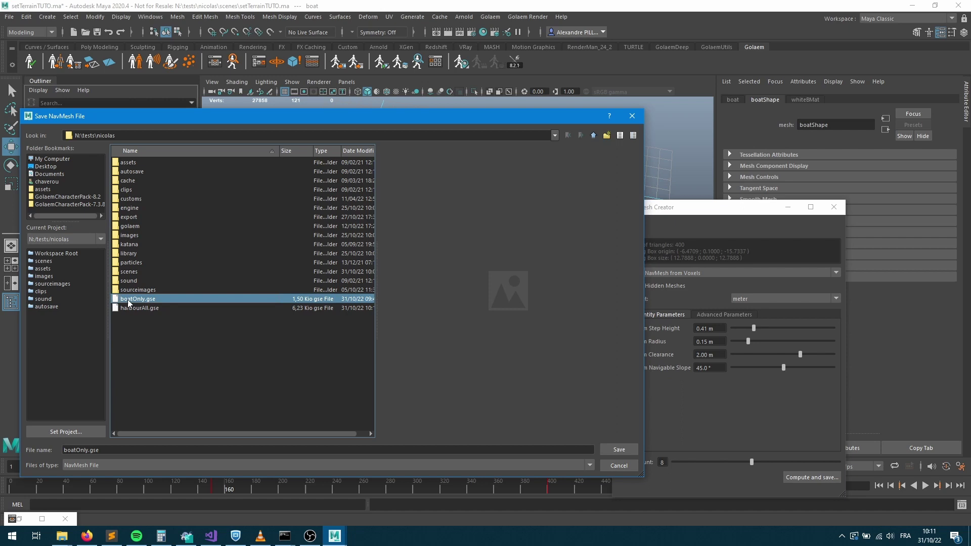
left_click(307, 310)
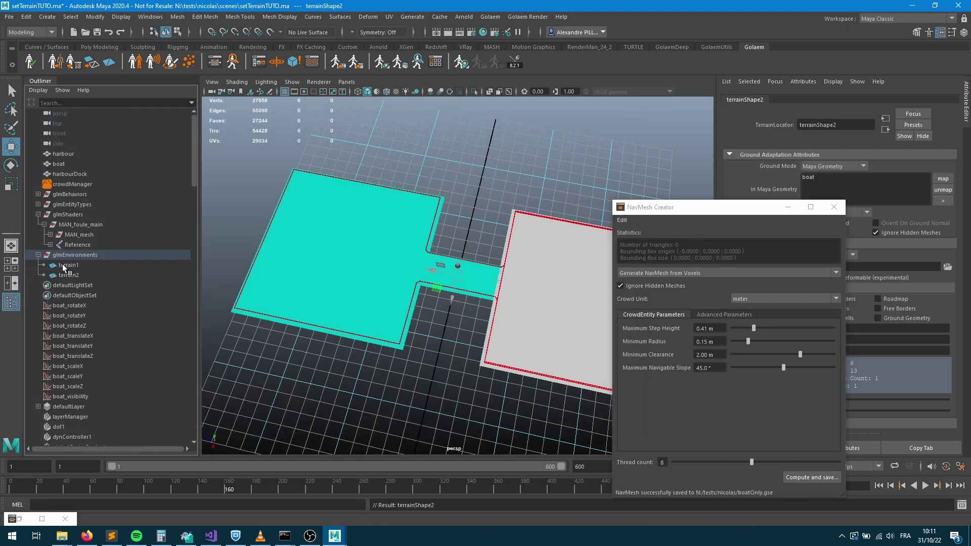
Step: Rename terrain1 to harbourAll and terrain2 to boatOnly
double_click(70, 265)
type("harbourAll")
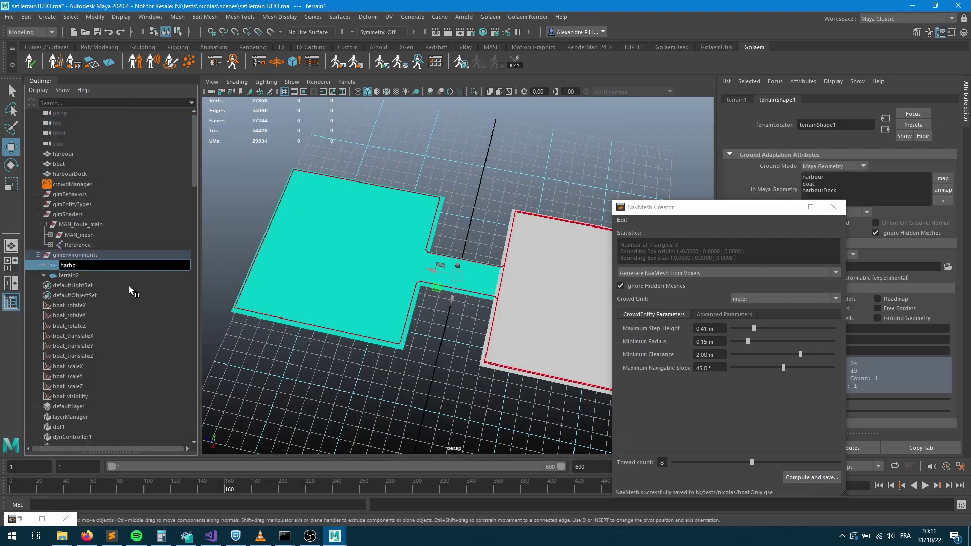
key("Return")
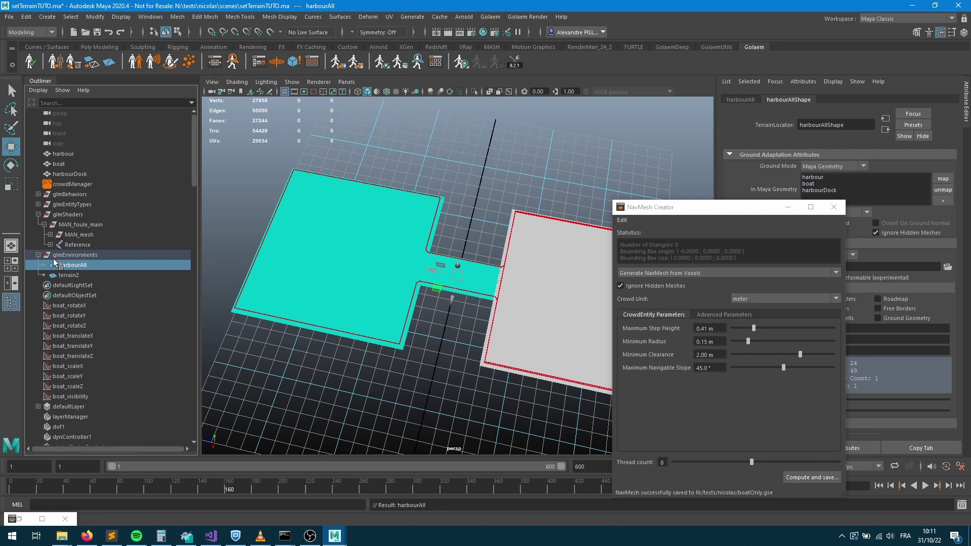
double_click(71, 275)
type("boatOnly")
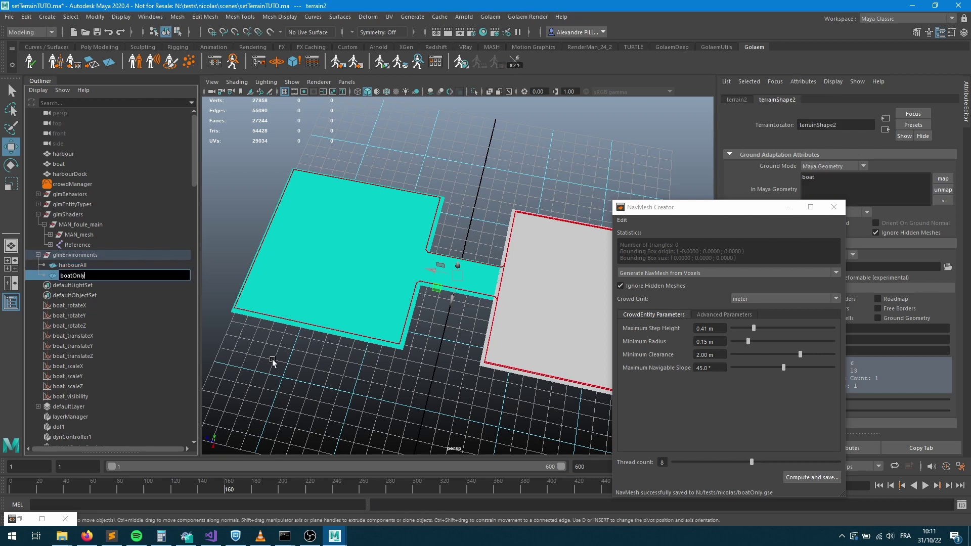
key("Return")
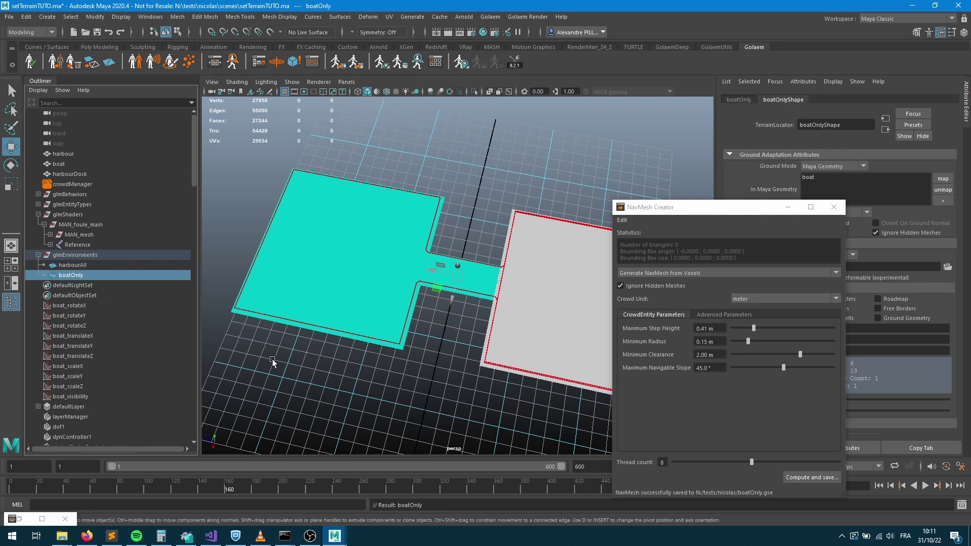
Step: Close the NavMesh Creator and play the boat animation, stopping at frame 148
left_click_drag(292, 491, 260, 490)
left_click(835, 207)
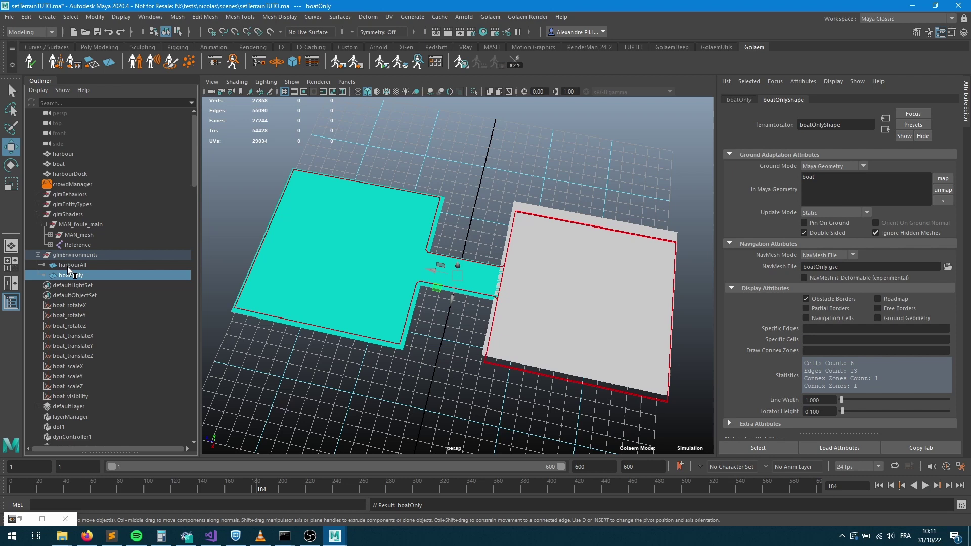
left_click_drag(273, 487, 198, 488)
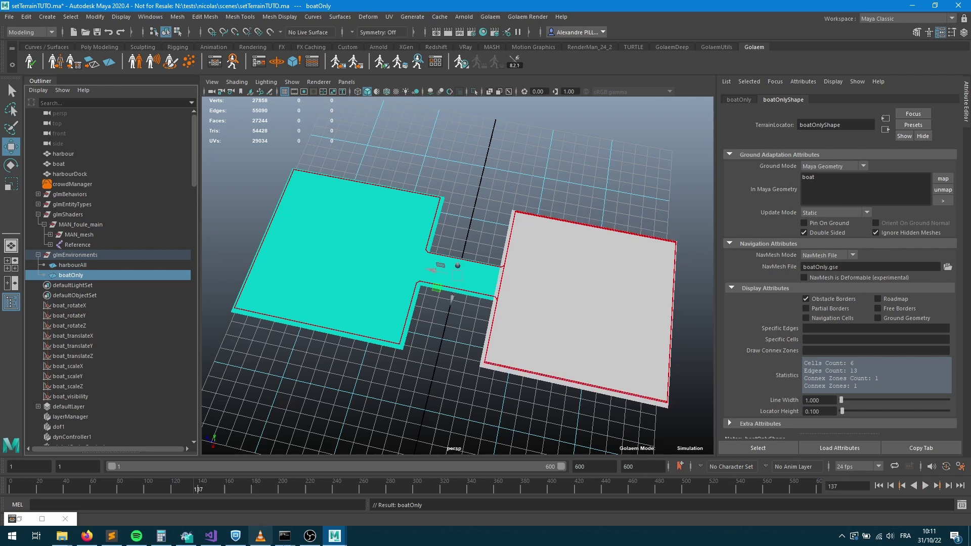
left_click_drag(584, 343, 462, 282, "alt")
key("alt+v")
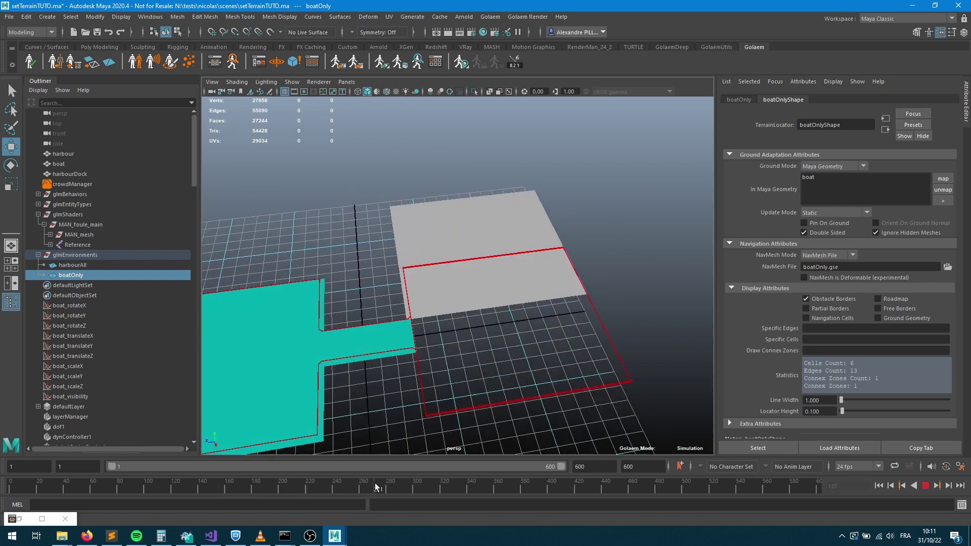
key("alt+v")
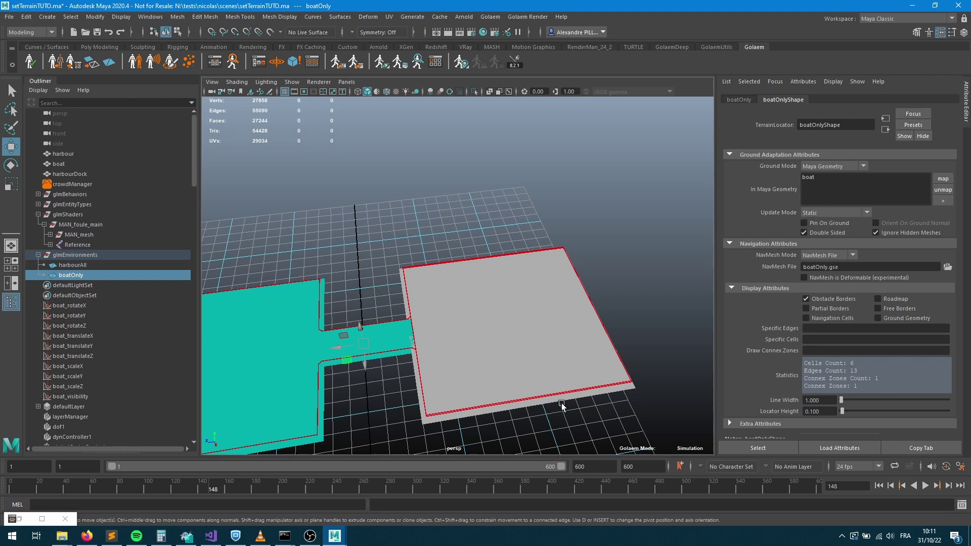
Step: Switch boatOnly's Update Mode to Dynamic Transform, enable Pin On Ground, and test playback
left_click(842, 213)
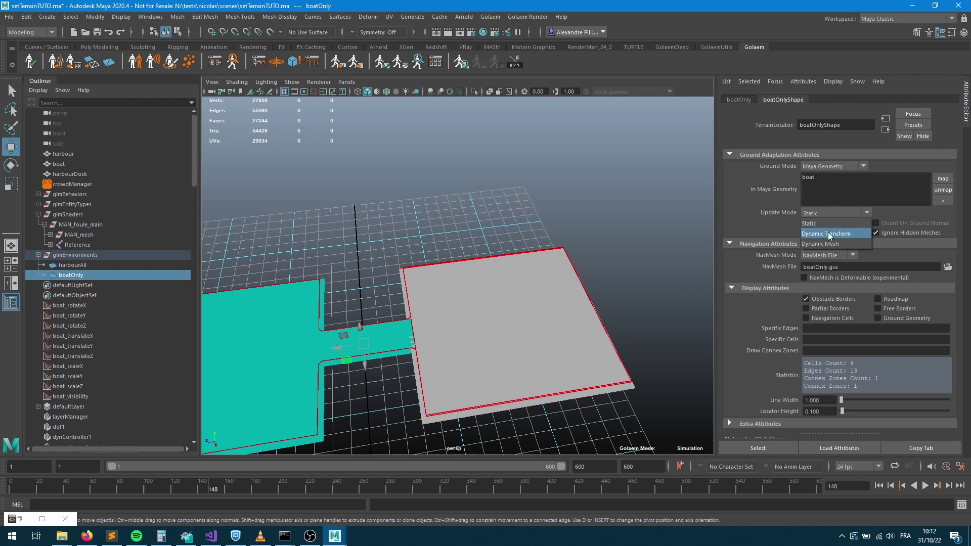
left_click(827, 232)
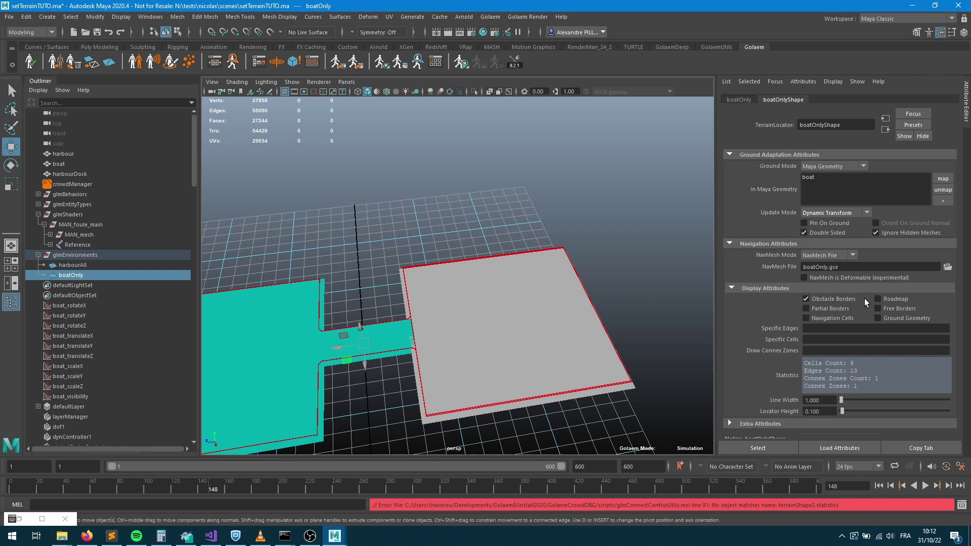
left_click(804, 224)
key("alt+v")
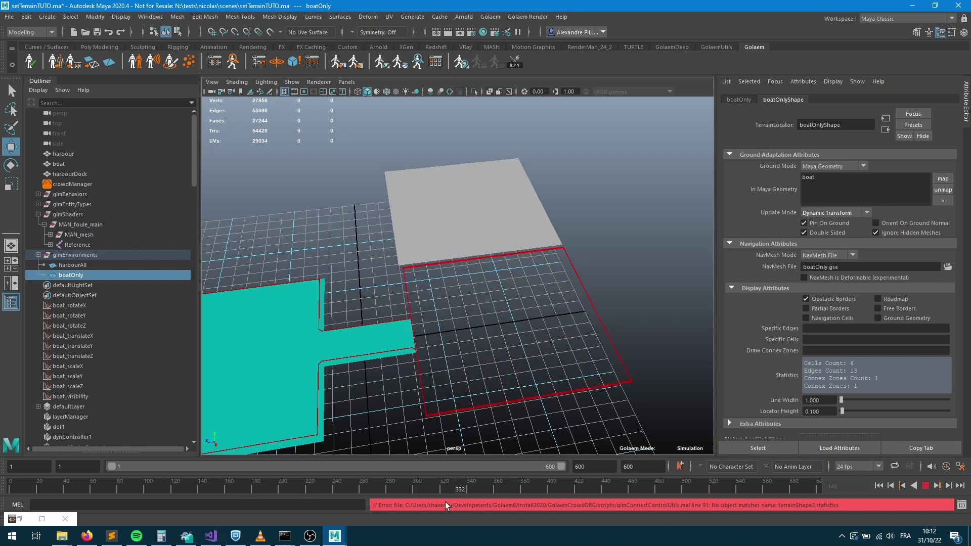
left_click(265, 487)
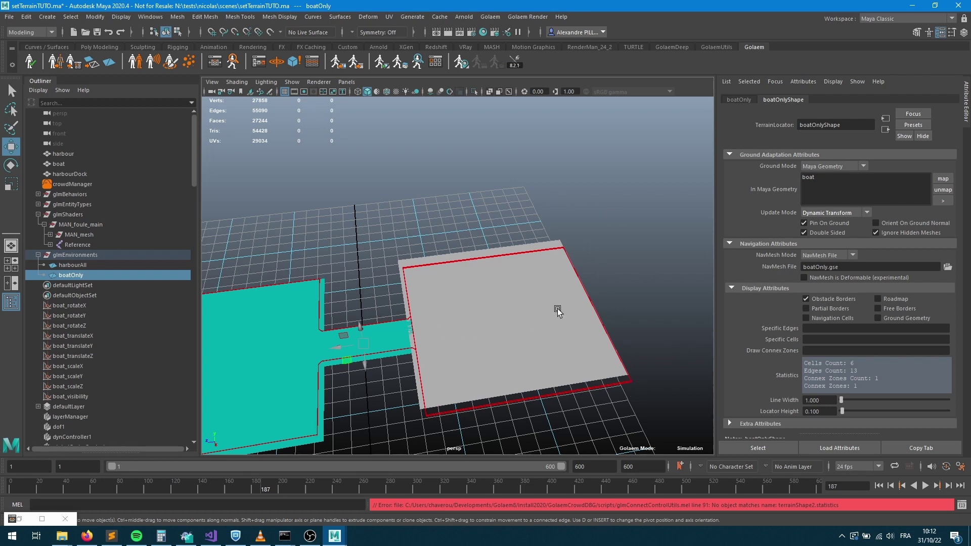
Step: Return boatOnly to Static at frame 150, hide its obstacle borders, and select crowdManager
left_click(817, 214)
left_click(821, 226)
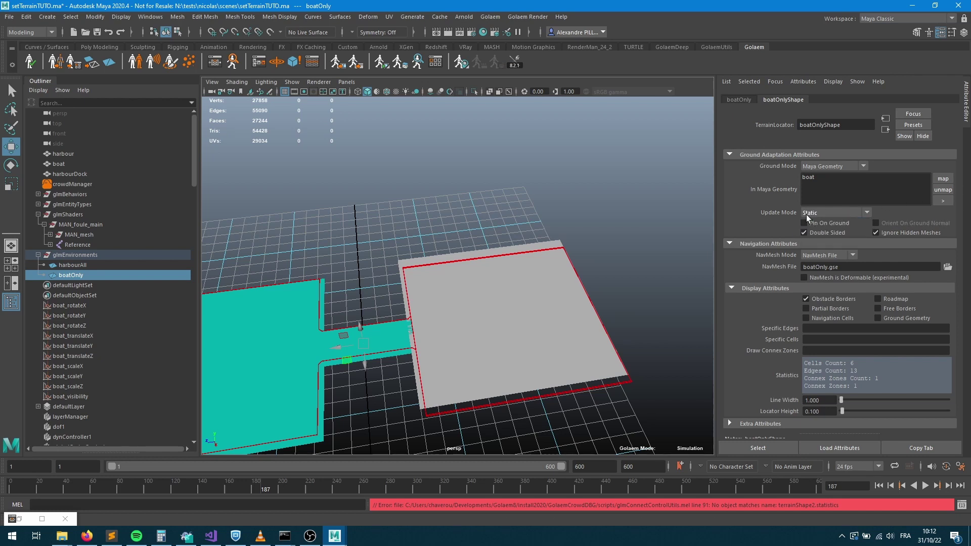
left_click_drag(266, 489, 213, 488)
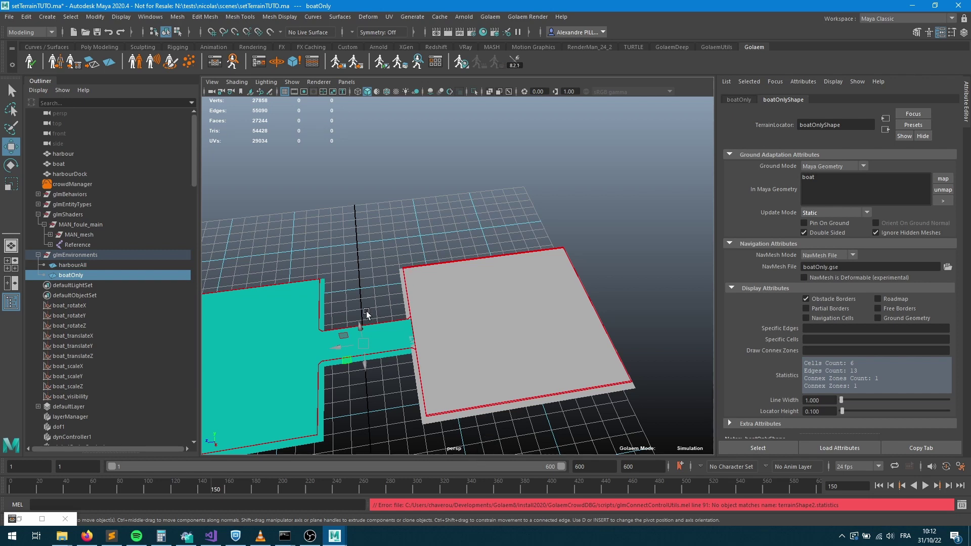
key("f")
left_click(83, 277)
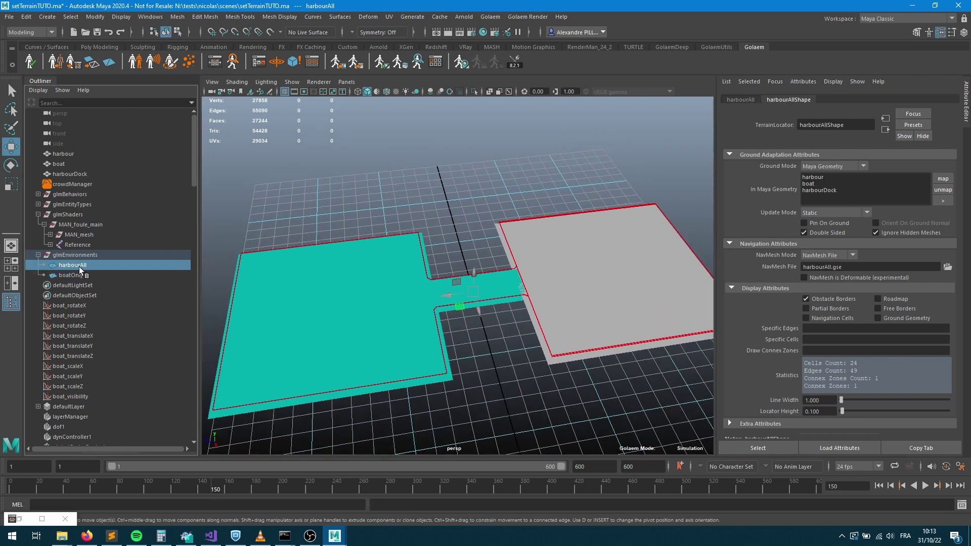
left_click(807, 299)
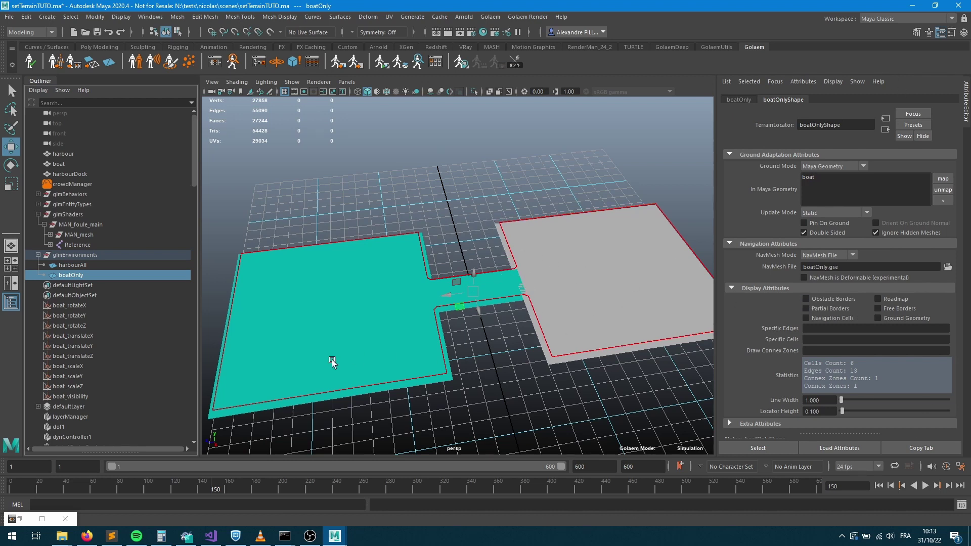
left_click(71, 185)
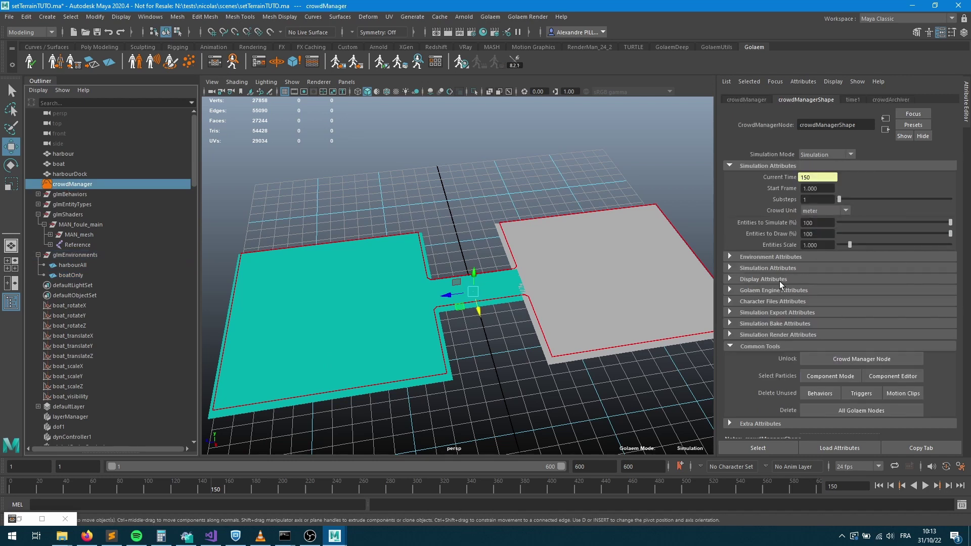
left_click(779, 257)
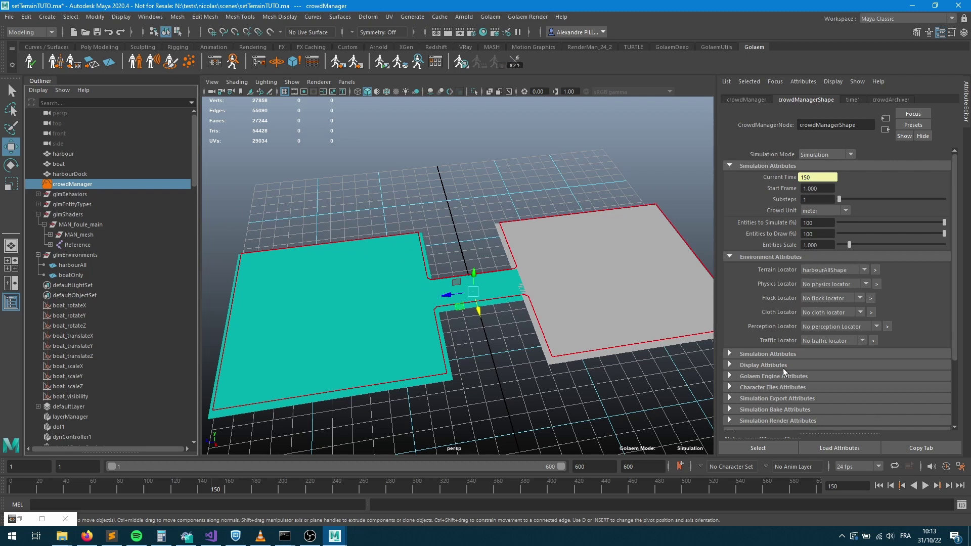
left_click(849, 272)
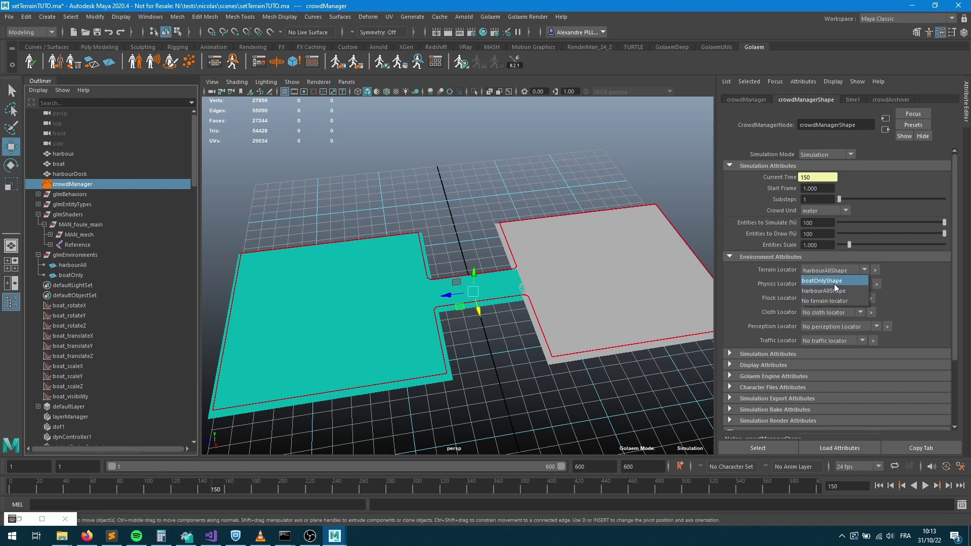
left_click(832, 290)
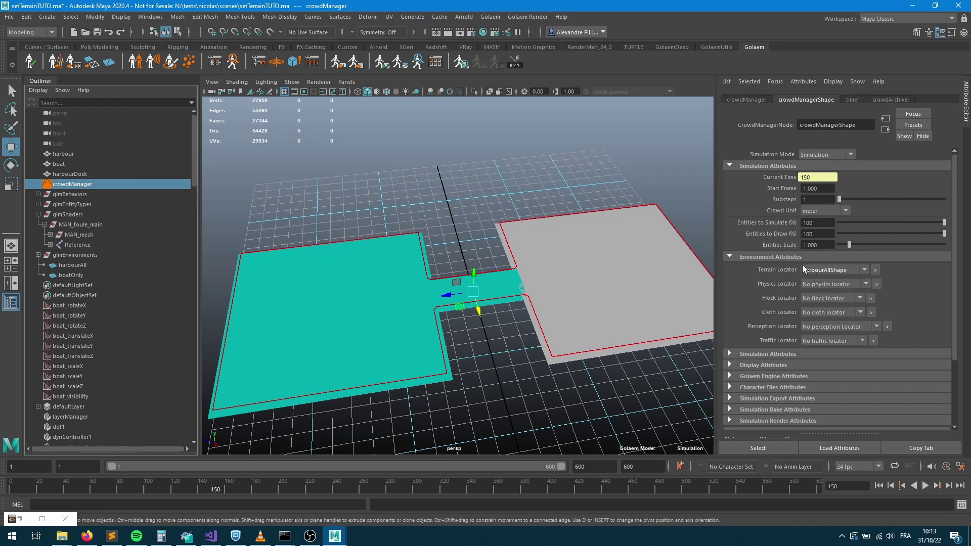
left_click(779, 258)
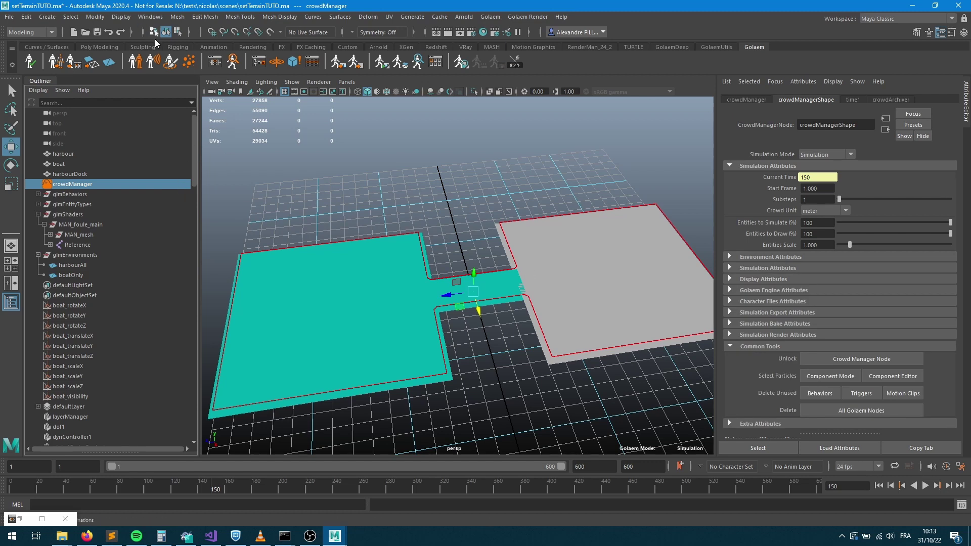
Step: Place a 5x5 population on the teal harbour, spacing 0.816, rotated 90 degrees
left_click(188, 62)
left_click(368, 308)
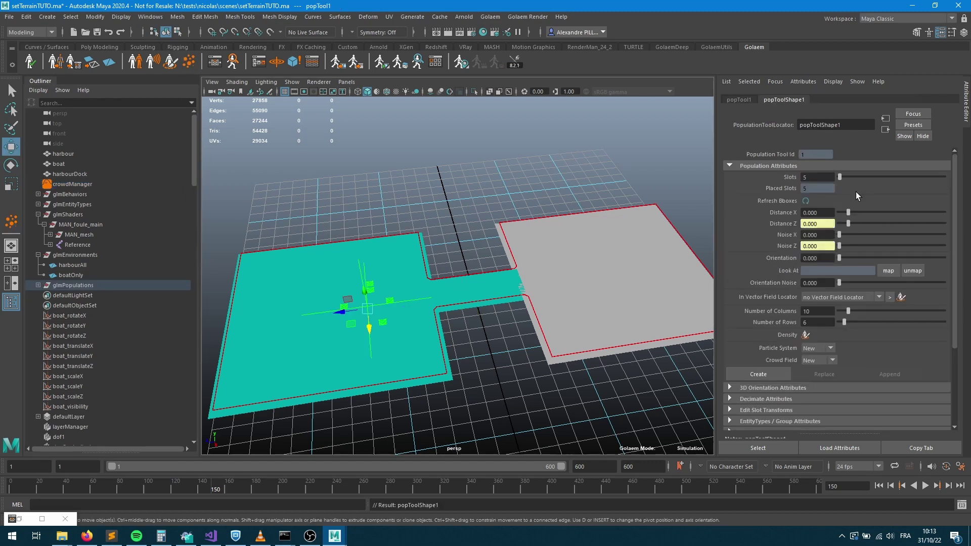
left_click_drag(840, 177, 878, 180)
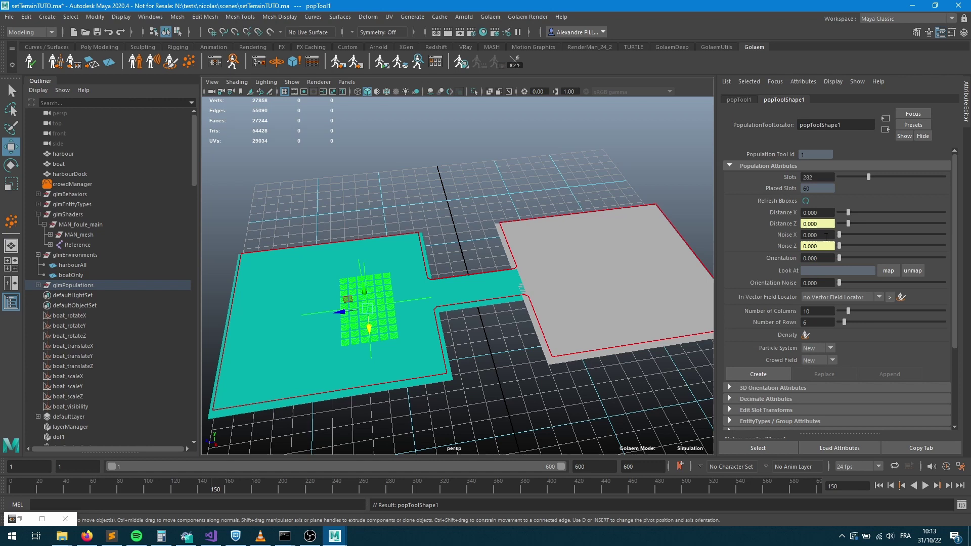
double_click(823, 312)
type("5")
key("Tab")
type("5")
key("Return")
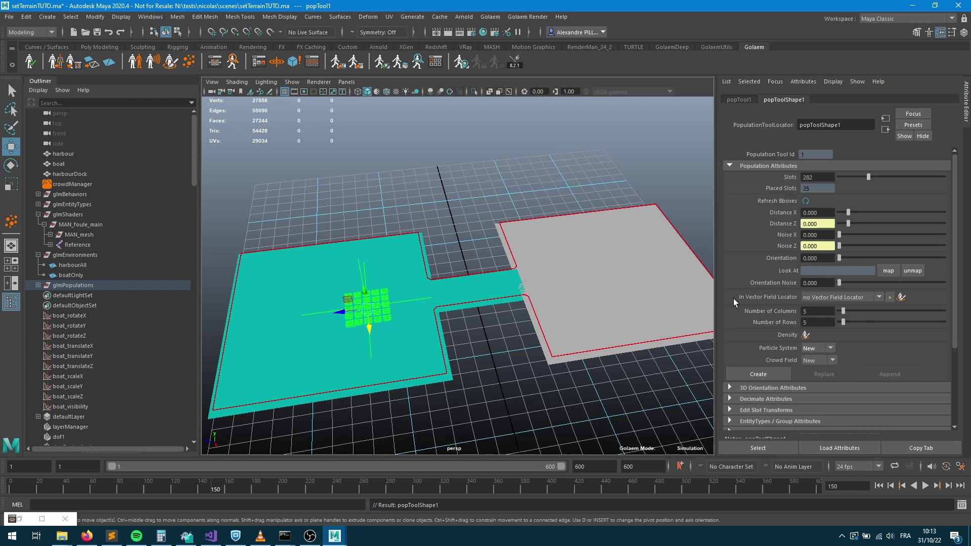
left_click_drag(850, 213, 857, 213)
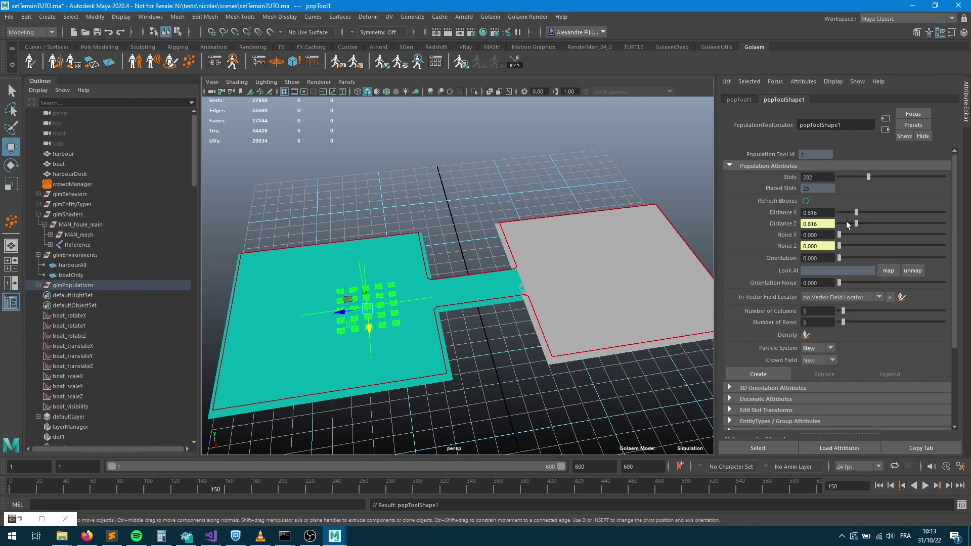
left_click(818, 258)
type("90")
key("Return")
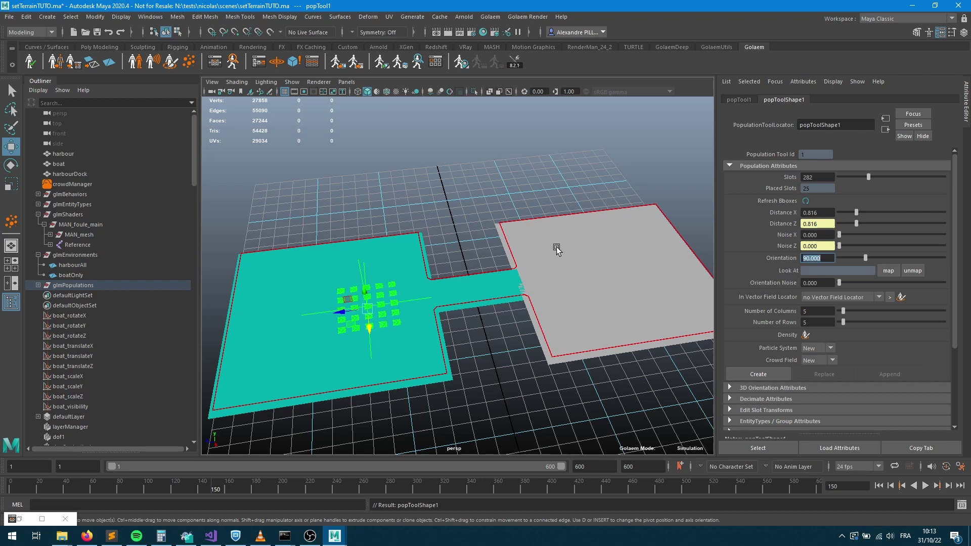
left_click_drag(342, 311, 390, 319)
Step: Add target1 on the grey terrain as a 5x5 grid spaced 2.204, then open the Behavior Editor
left_click(277, 61)
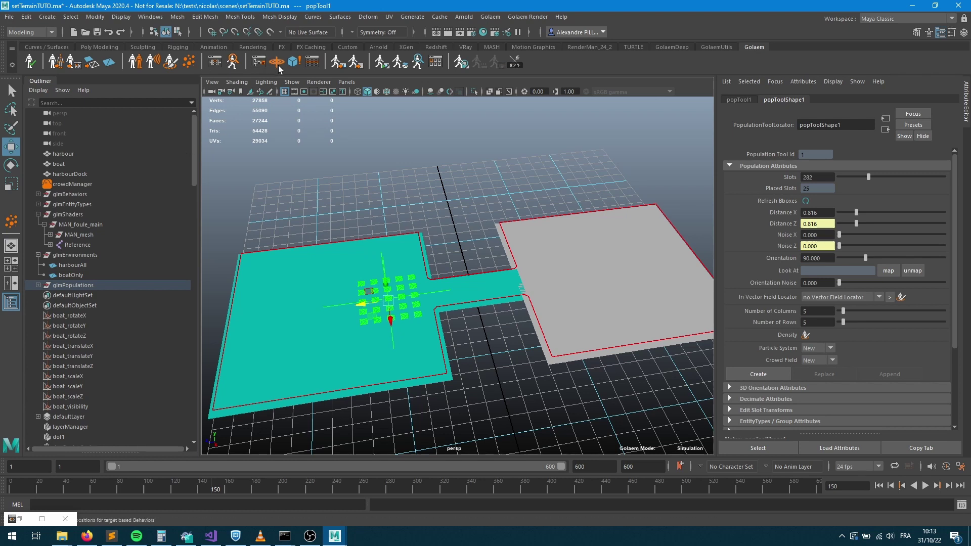
left_click(473, 292)
left_click_drag(466, 296, 585, 276)
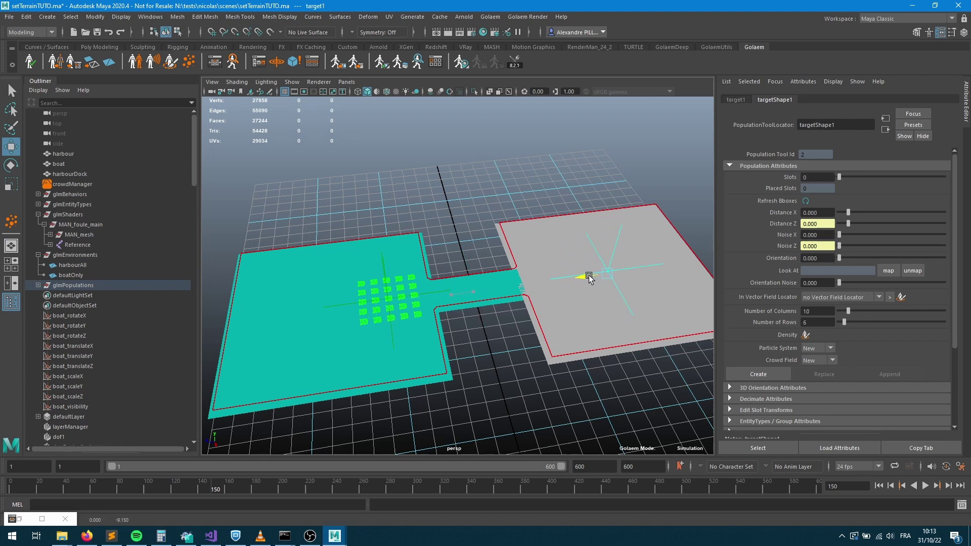
left_click(863, 178)
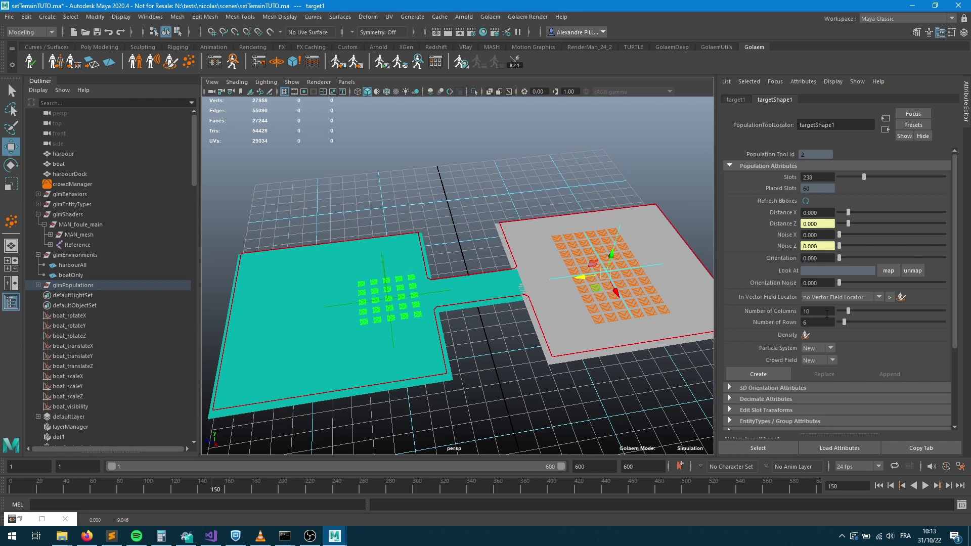
double_click(828, 314)
type("5")
key("Return")
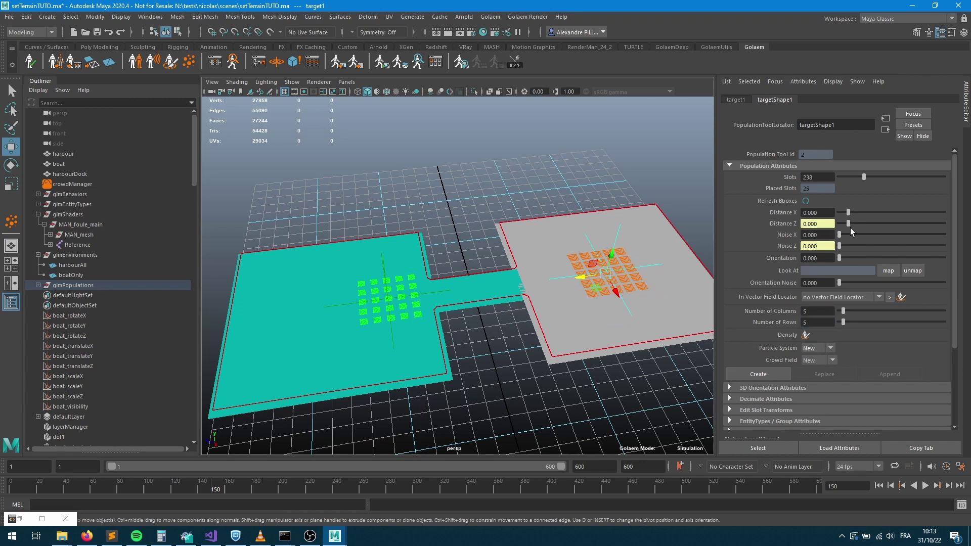
left_click_drag(855, 210, 868, 211)
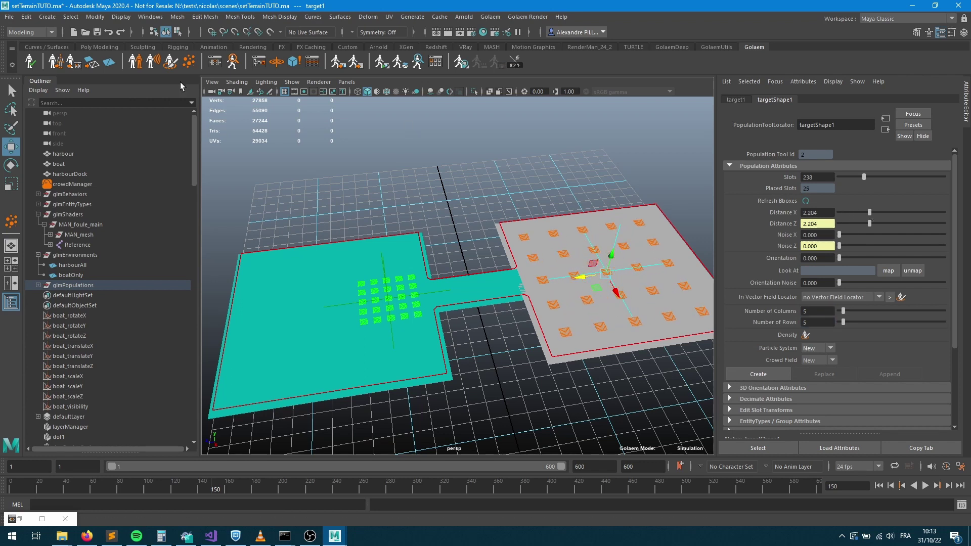
left_click(215, 62)
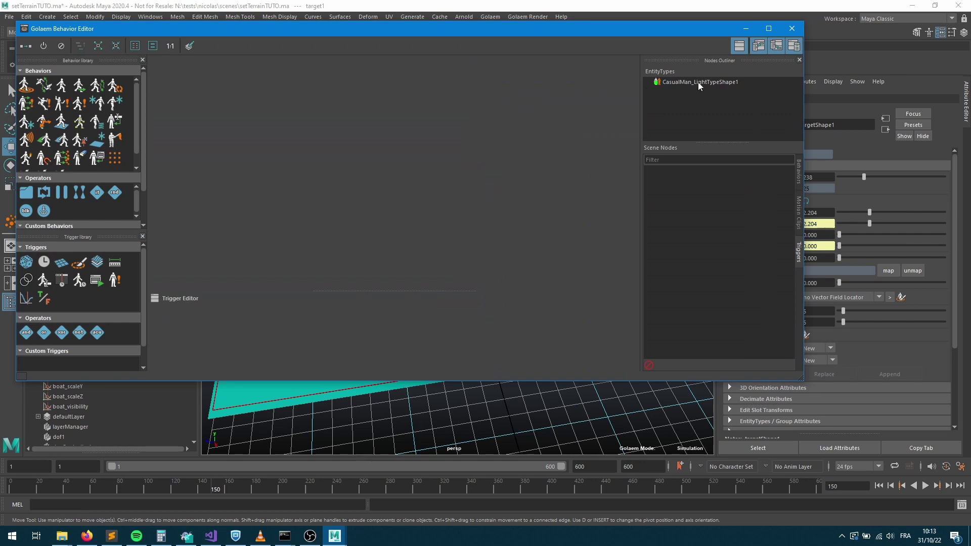
Step: Add a Goto with a parallel Navigation to CasualMan_LightTypeShape1 and aim Goto at targetShape1
left_click(700, 83)
left_click_drag(26, 86, 408, 183)
left_click_drag(44, 86, 405, 185)
left_click(402, 208)
left_click_drag(706, 29, 456, 38)
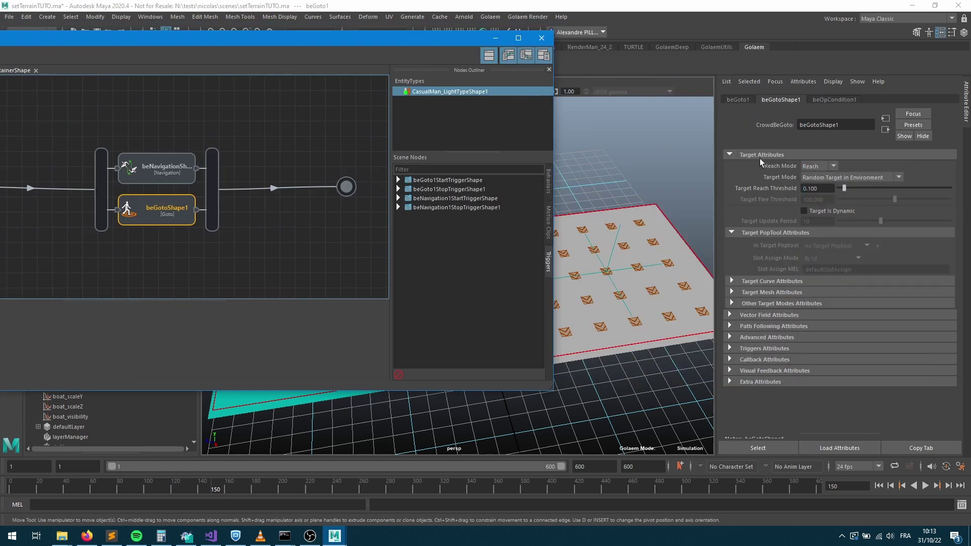
left_click(821, 178)
left_click(815, 204)
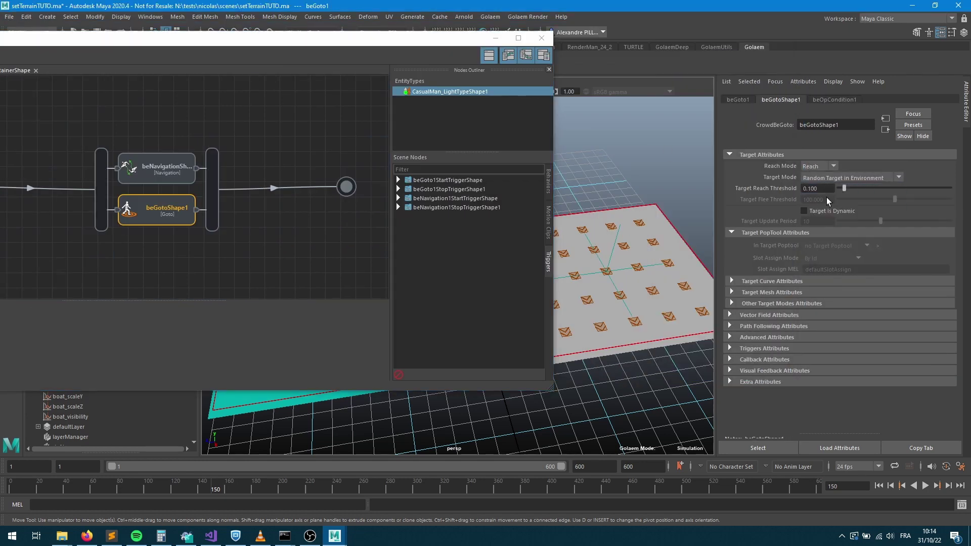
left_click(817, 244)
left_click(822, 267)
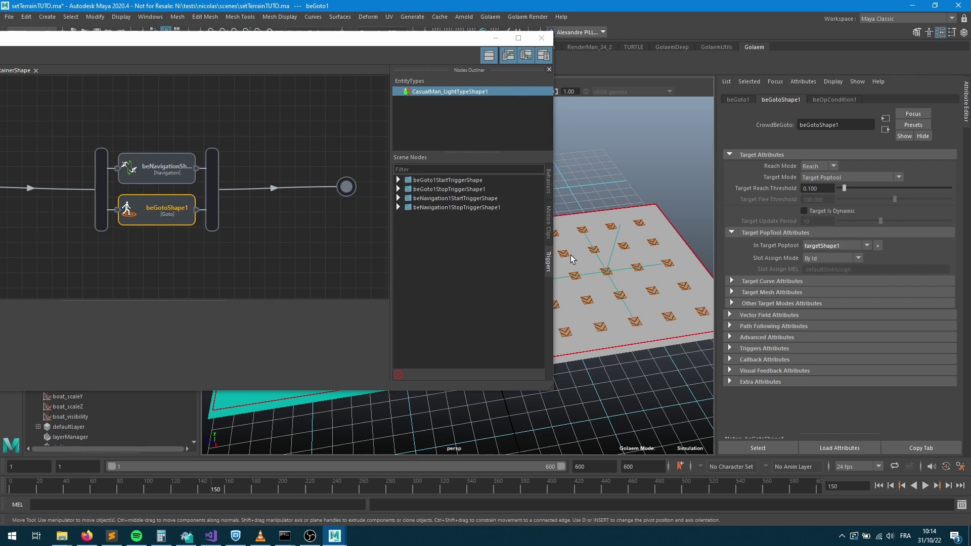
Step: Give the Navigation behavior speed 8–10, acceleration 15 and Social Force avoidance
left_click(152, 171)
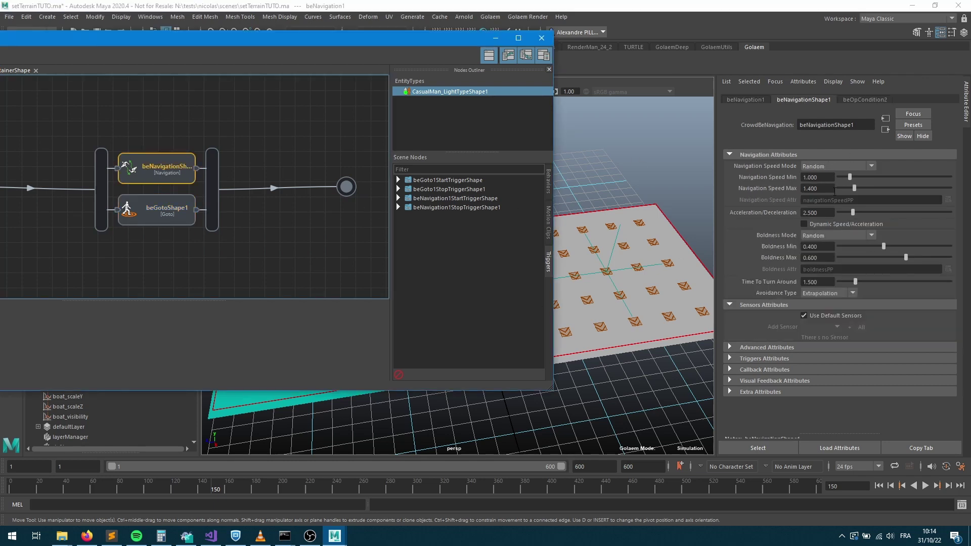
left_click(823, 177)
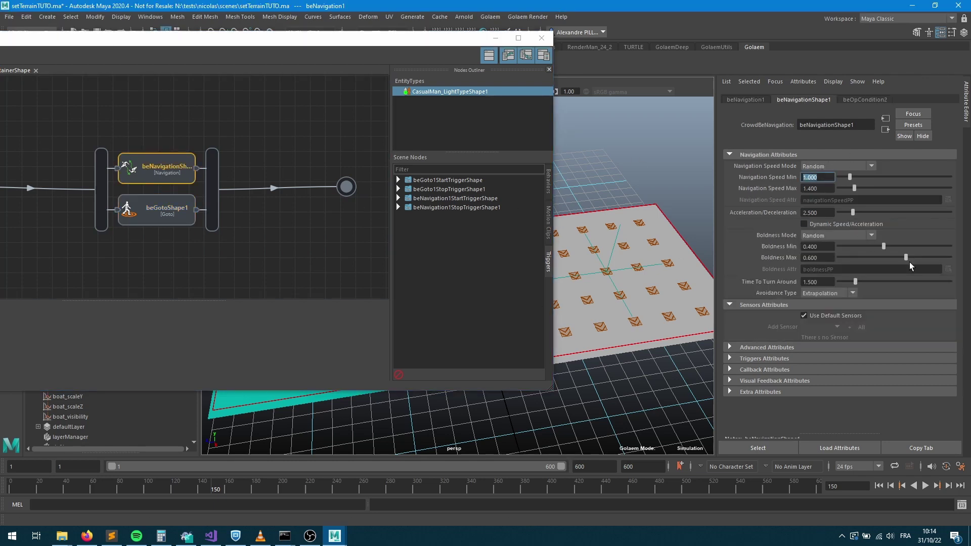
type("8")
key("Tab")
type("10")
key("Tab")
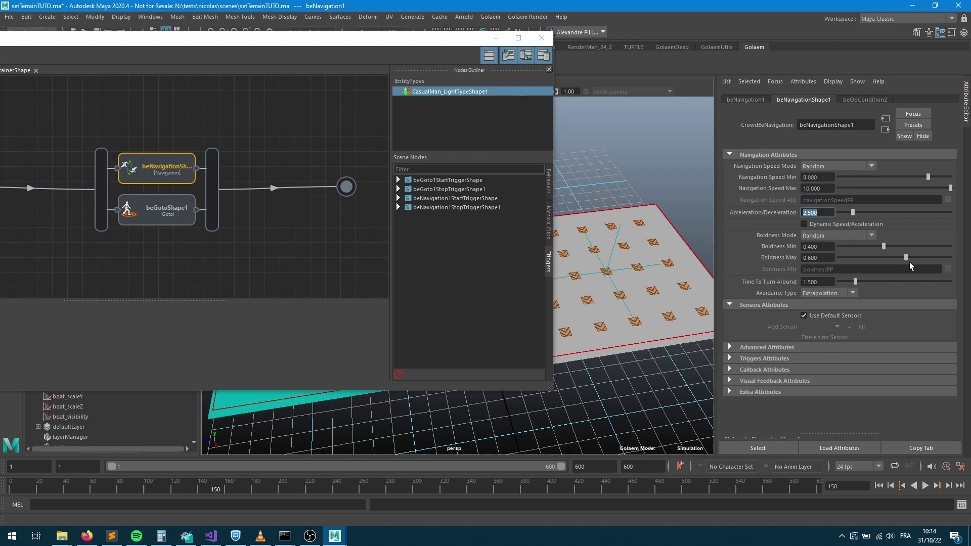
type("15")
key("Tab")
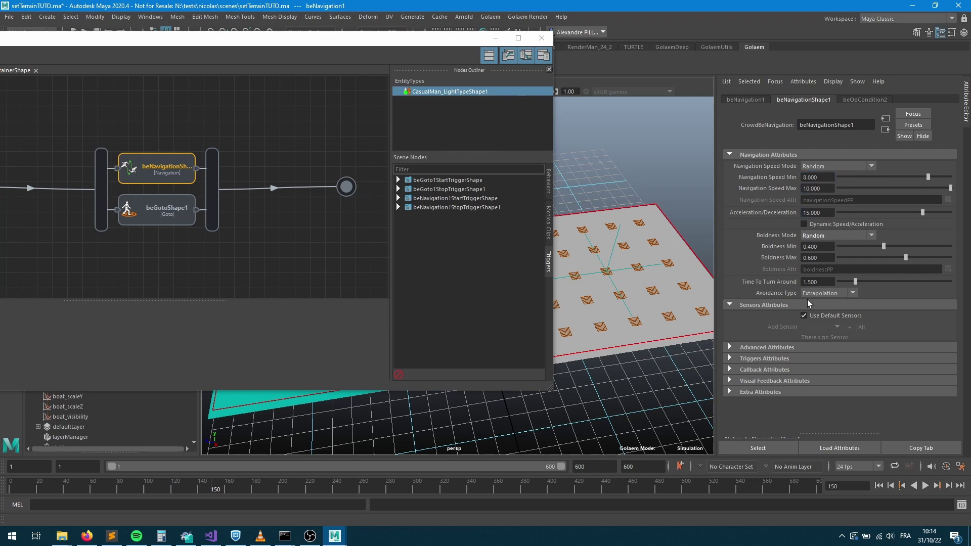
left_click(819, 293)
left_click(817, 314)
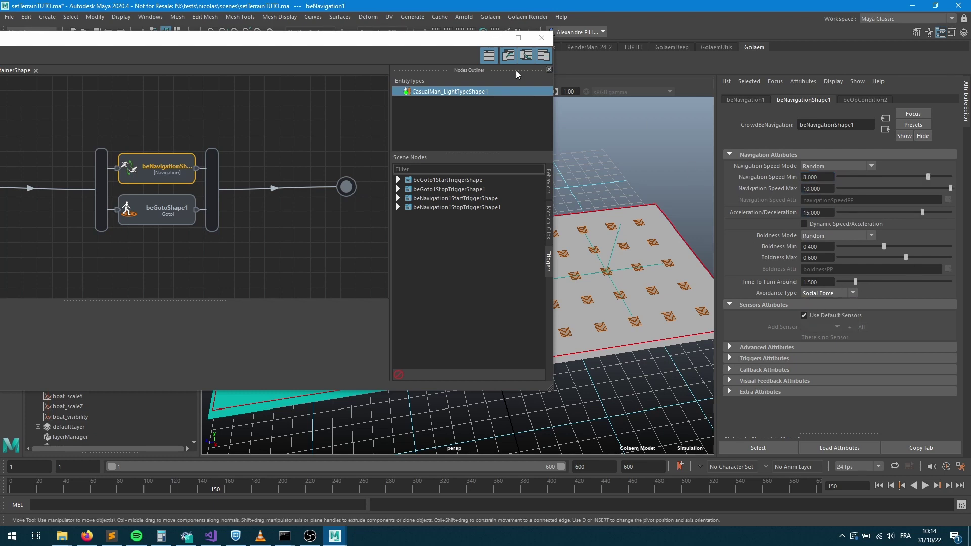
Step: Minimize the behavior editor and preview the scene playback from the first frame
left_click(495, 38)
left_click(879, 485)
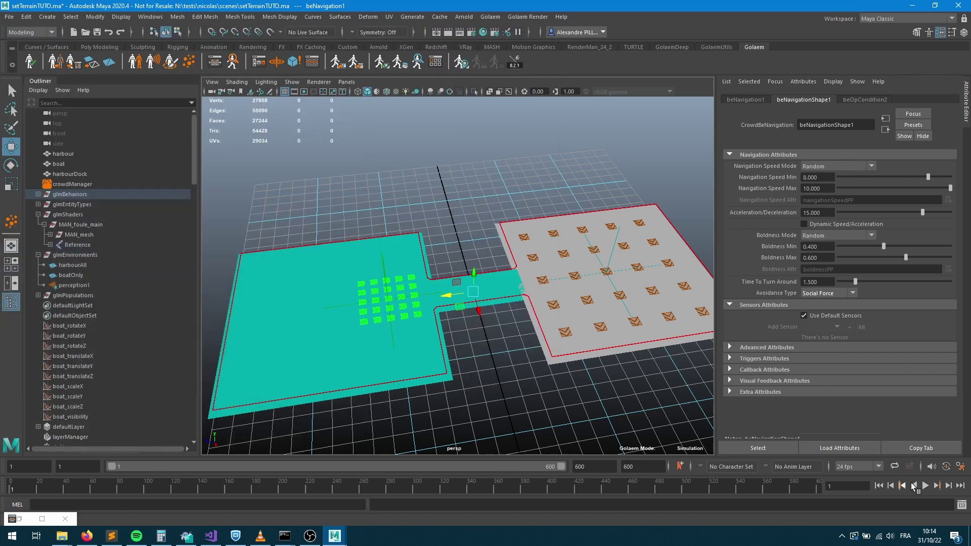
left_click(926, 486)
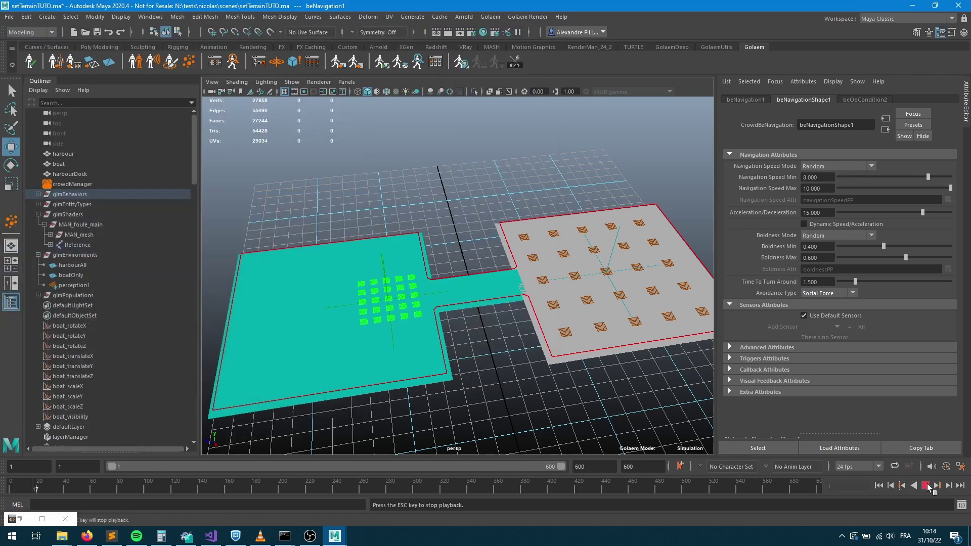
left_click(927, 484)
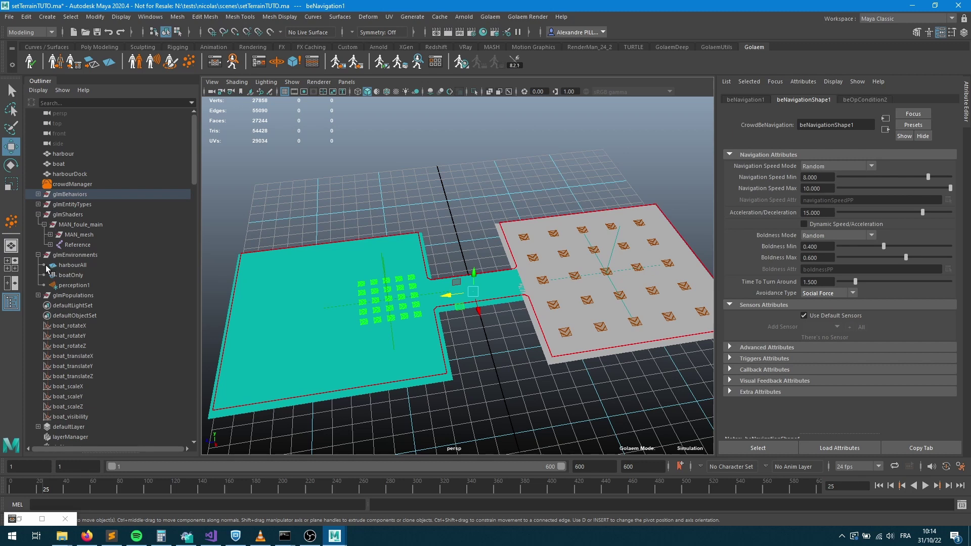
Step: Create the crowd field from popTool1 and simulate it from the start to frame 253
left_click(38, 295)
left_click(65, 306)
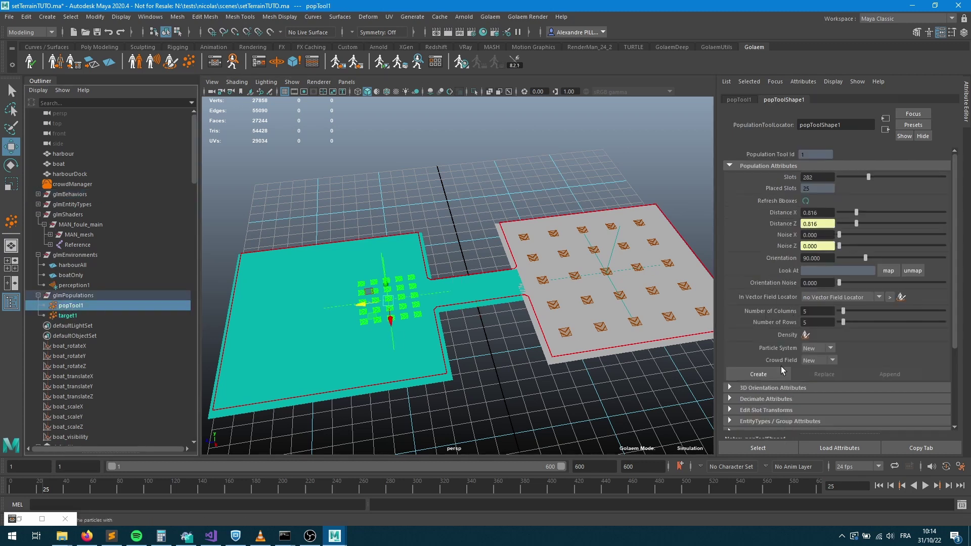
left_click(781, 366)
left_click(881, 485)
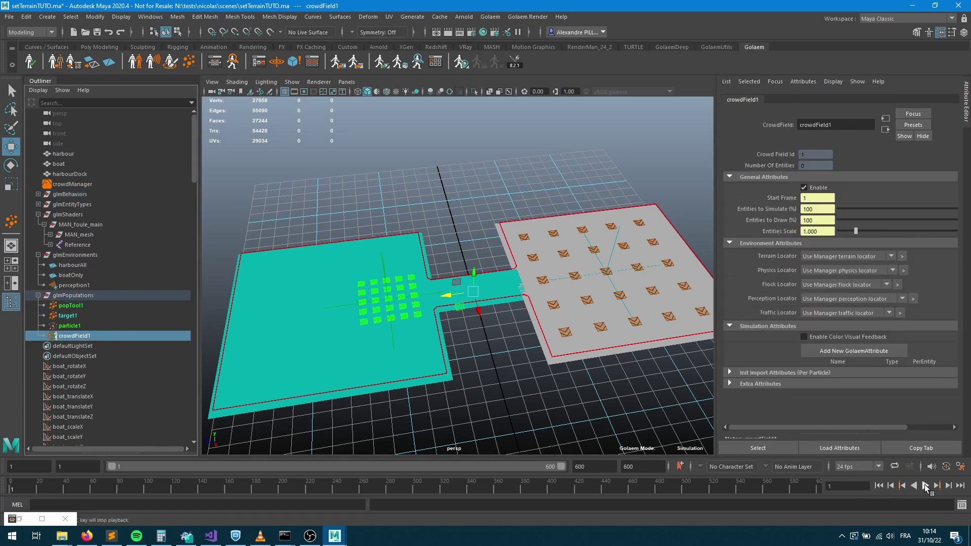
left_click(925, 486)
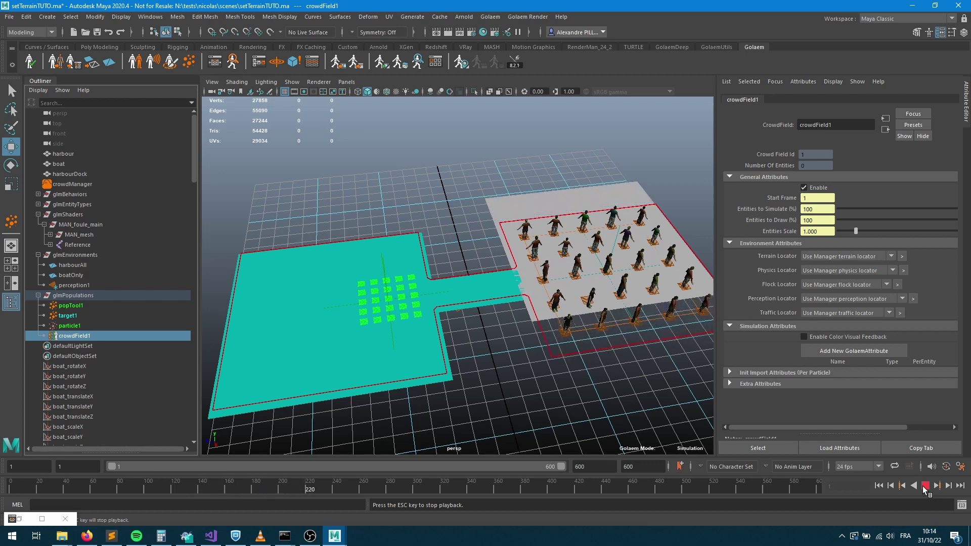
left_click(924, 486)
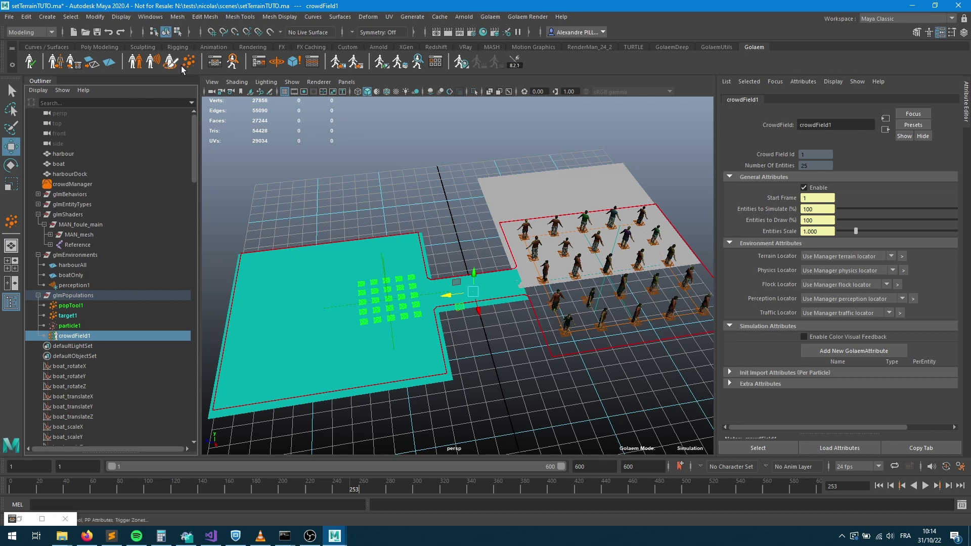
Step: Reopen the Behavior Editor on the Goto behavior's stop trigger graph
left_click(215, 61)
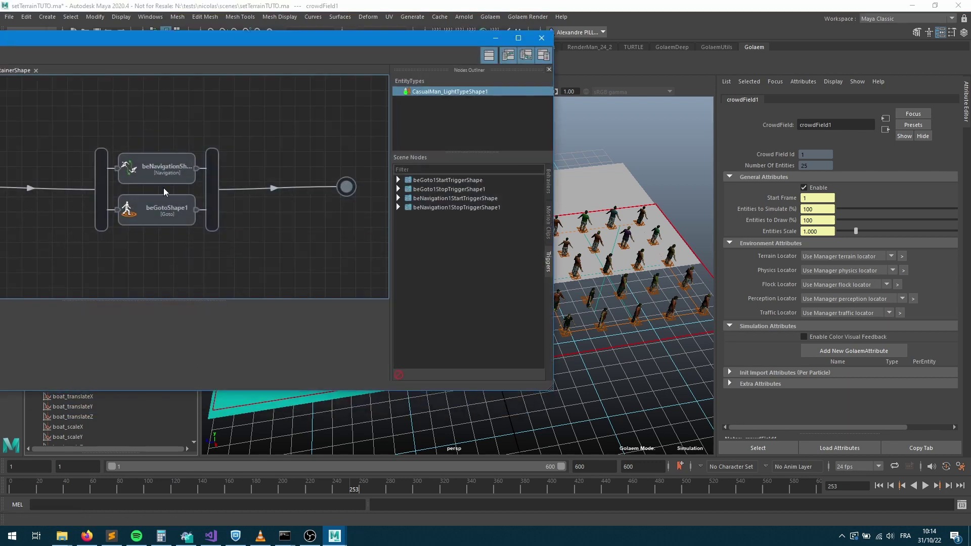
left_click(189, 221)
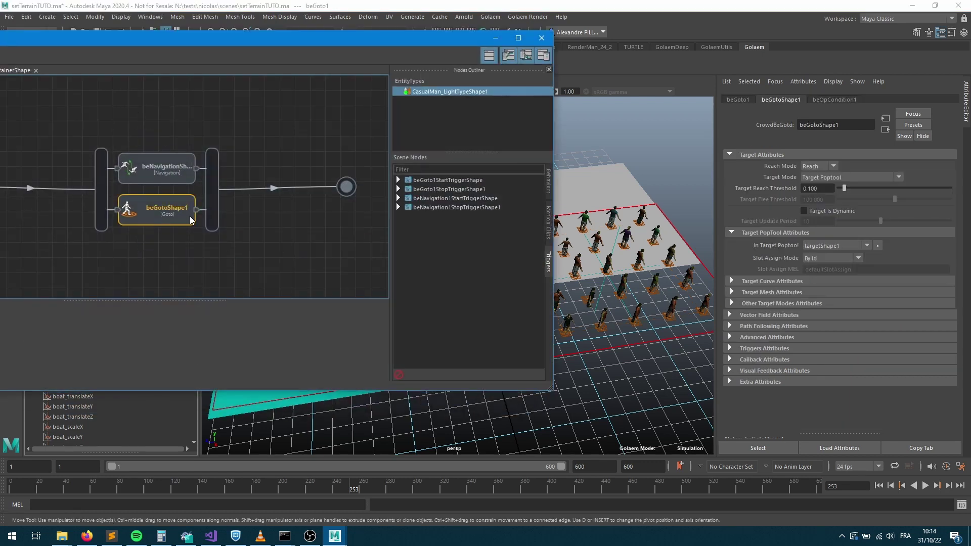
left_click(197, 210)
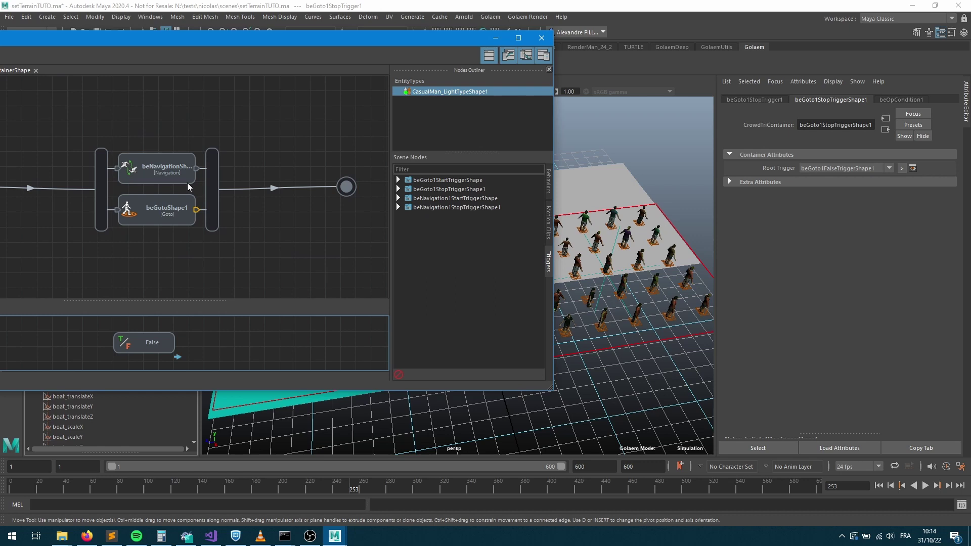
double_click(173, 57)
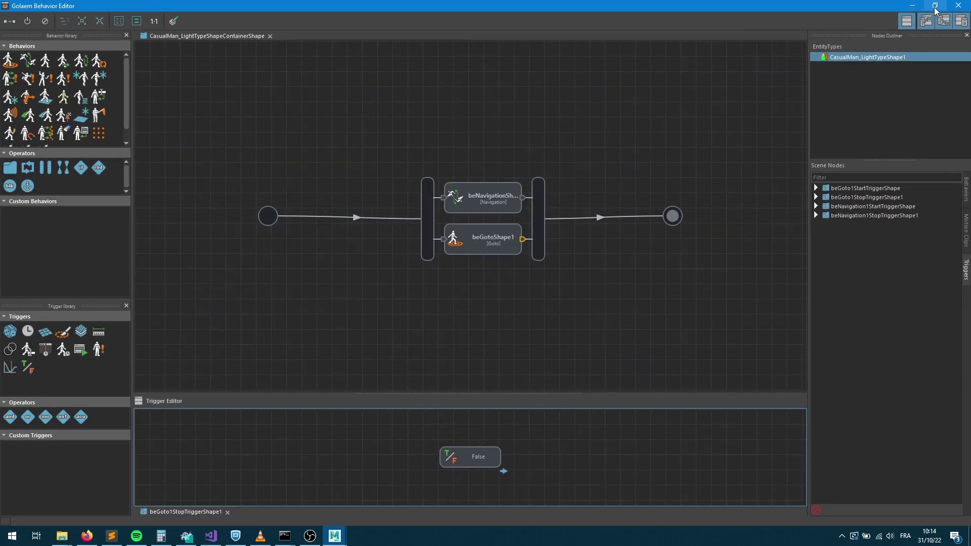
left_click(936, 5)
left_click_drag(326, 41, 633, 32)
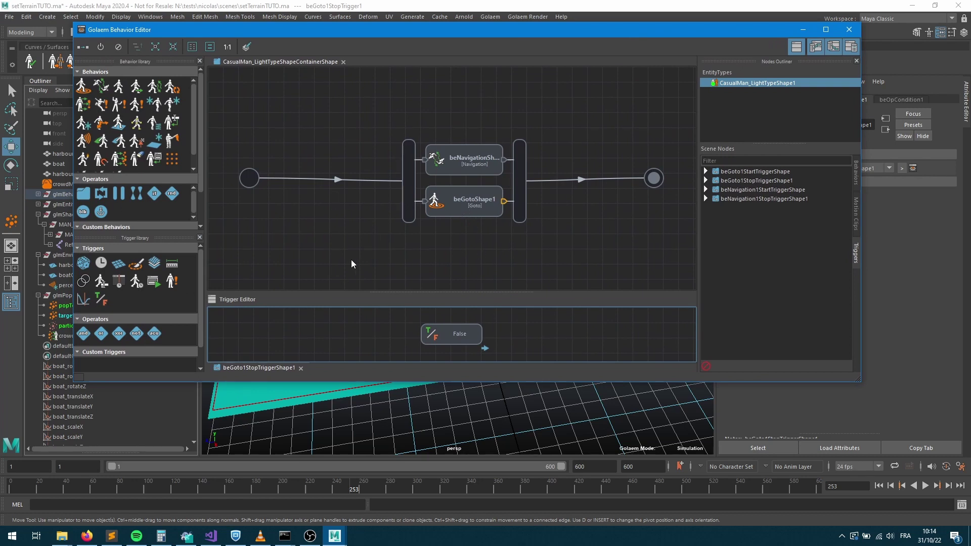
Step: Add a root frame trigger to the Goto stop condition firing at frame 150
left_click_drag(102, 263, 336, 332)
right_click(338, 332)
left_click(342, 338)
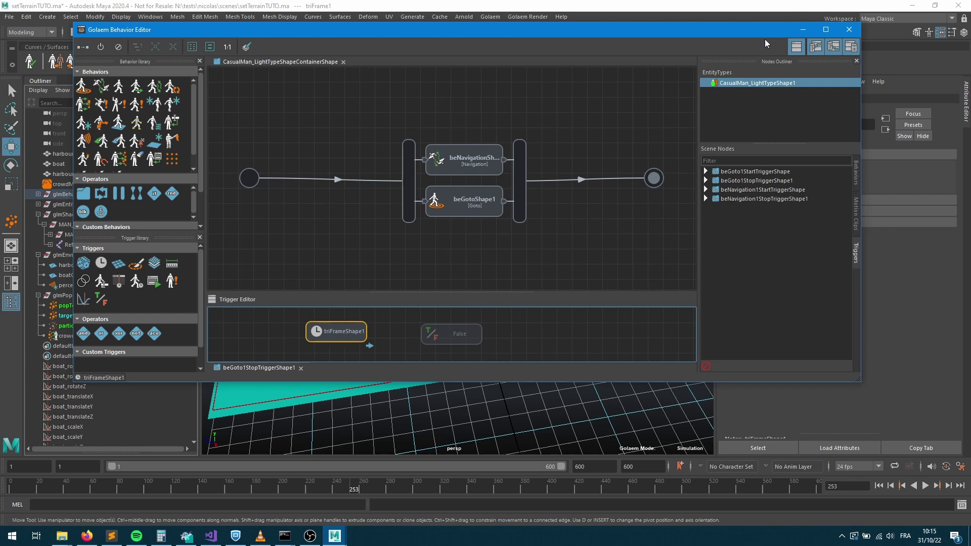
left_click_drag(721, 33, 557, 41)
left_click(716, 178)
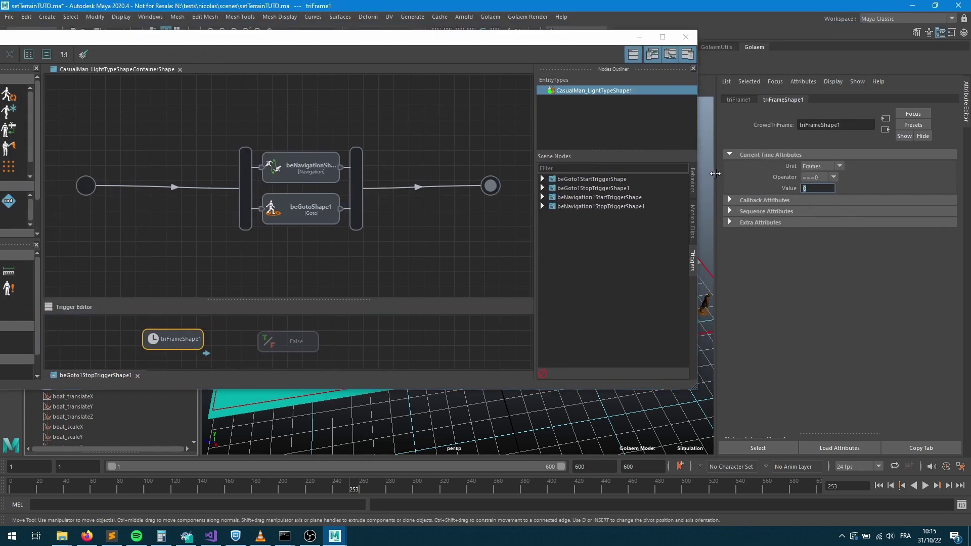
key("Return")
left_click(346, 198)
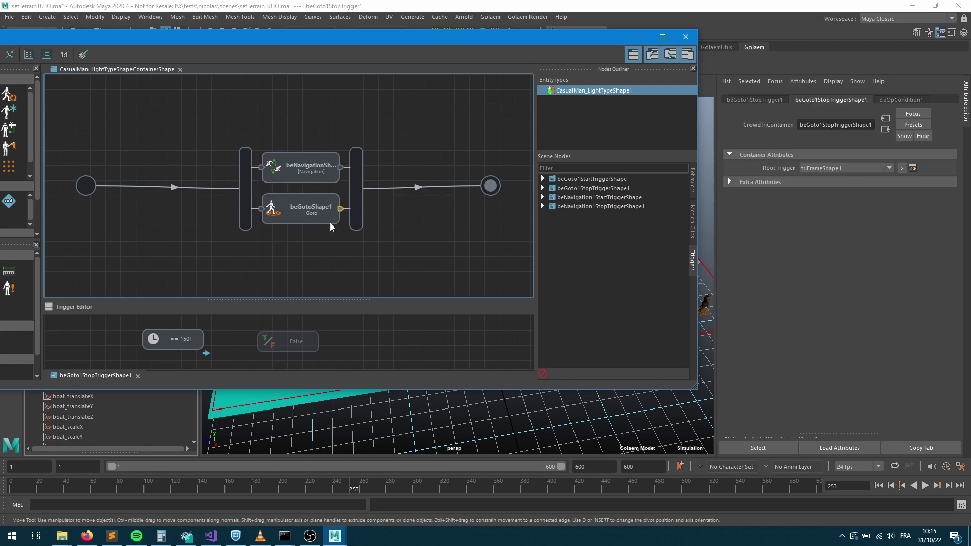
Step: Set the parallel operator's Exit Mode to 'As soon as one behavior has ended'
left_click(353, 221)
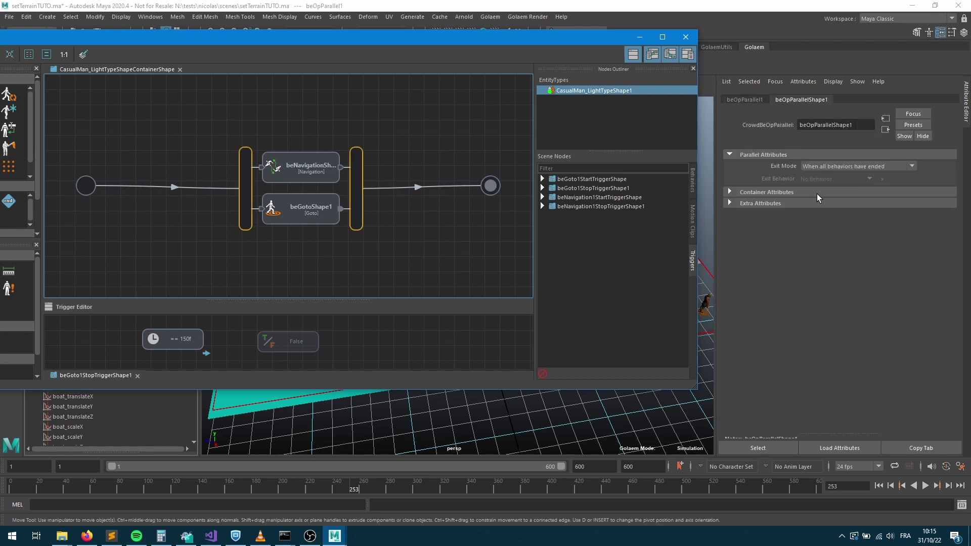
left_click(838, 165)
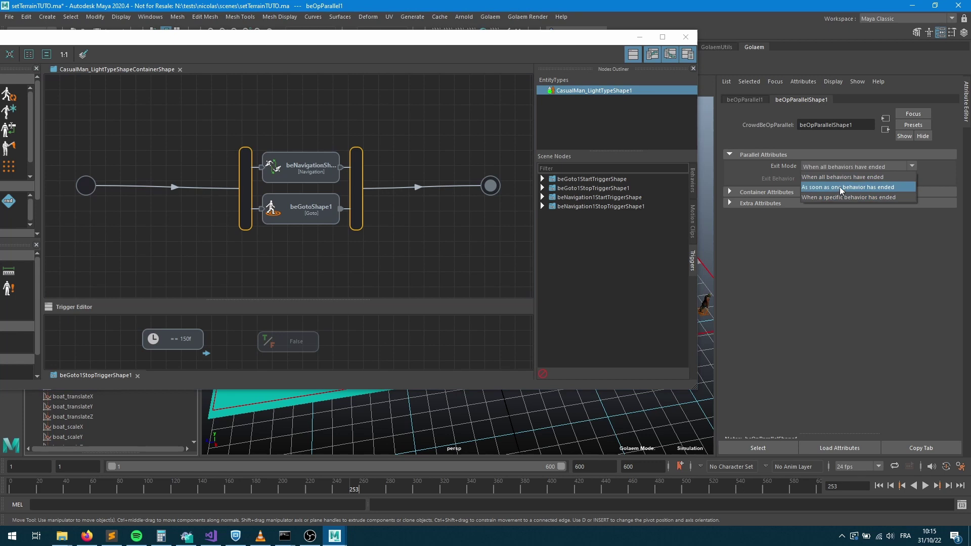
left_click(840, 186)
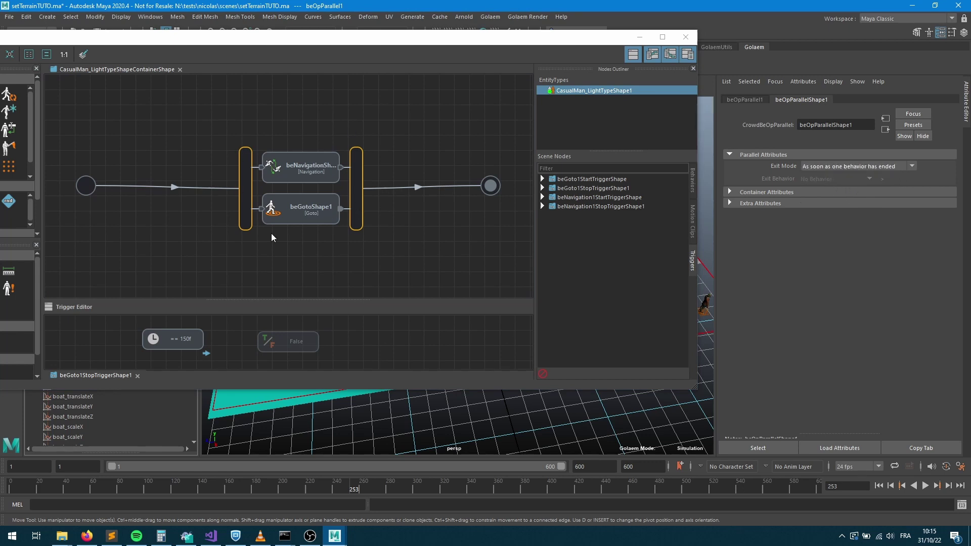
left_click_drag(245, 207, 183, 205)
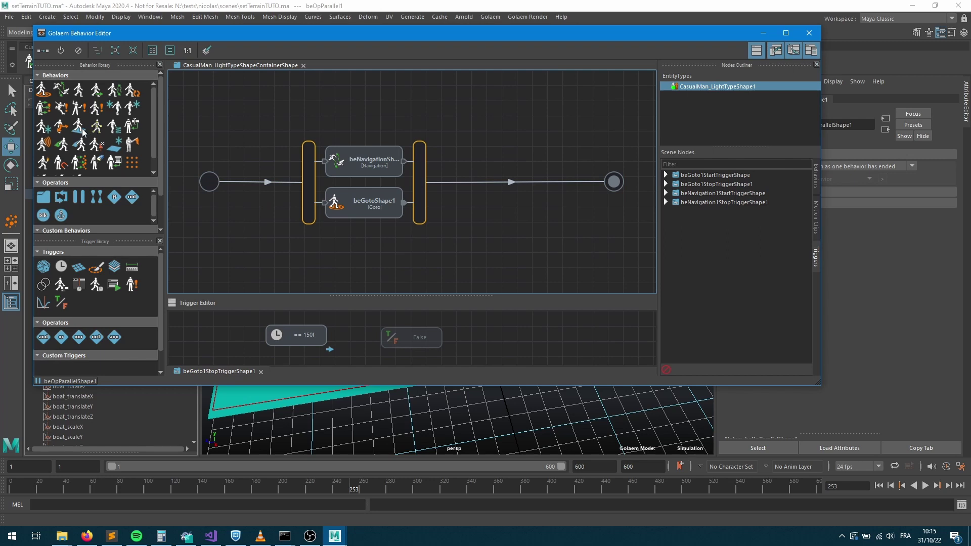
Step: Add beSetTerrain after the parallel block with In Terrain set to boatOnlyShape
left_click_drag(124, 148, 505, 183)
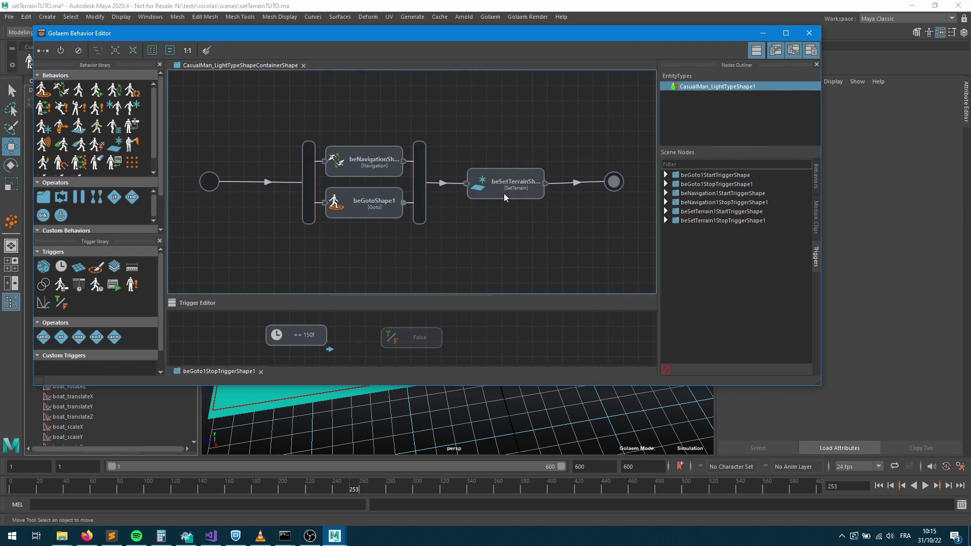
left_click_drag(687, 37, 578, 32)
left_click(832, 168)
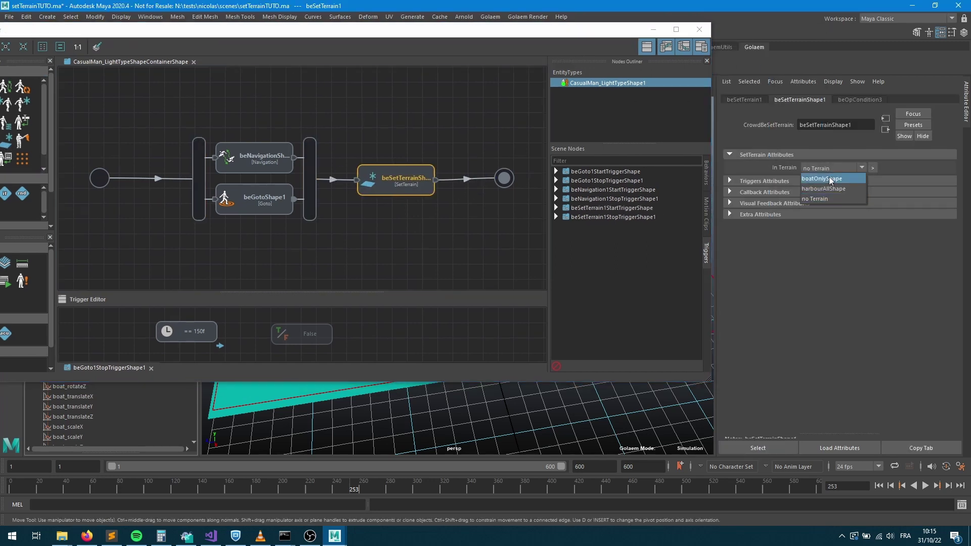
left_click(822, 179)
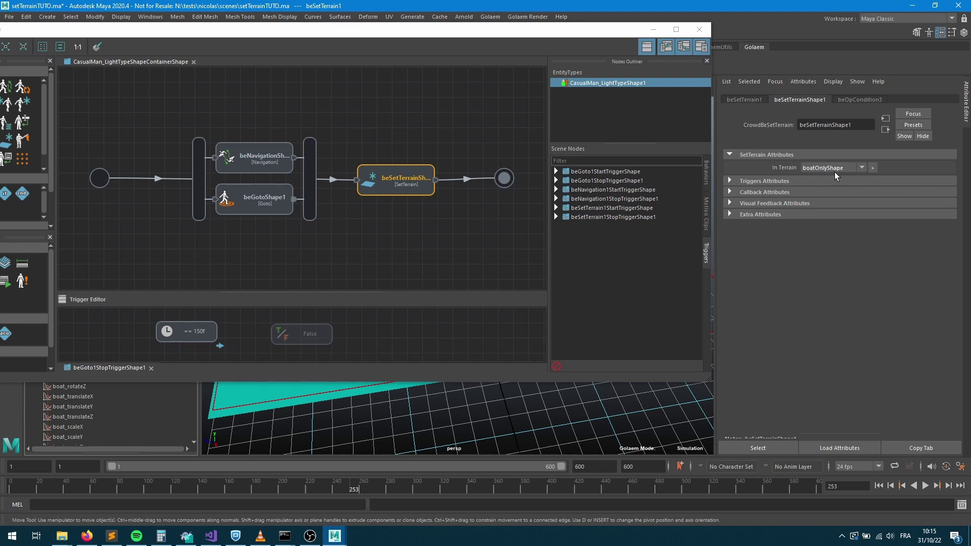
left_click(380, 234)
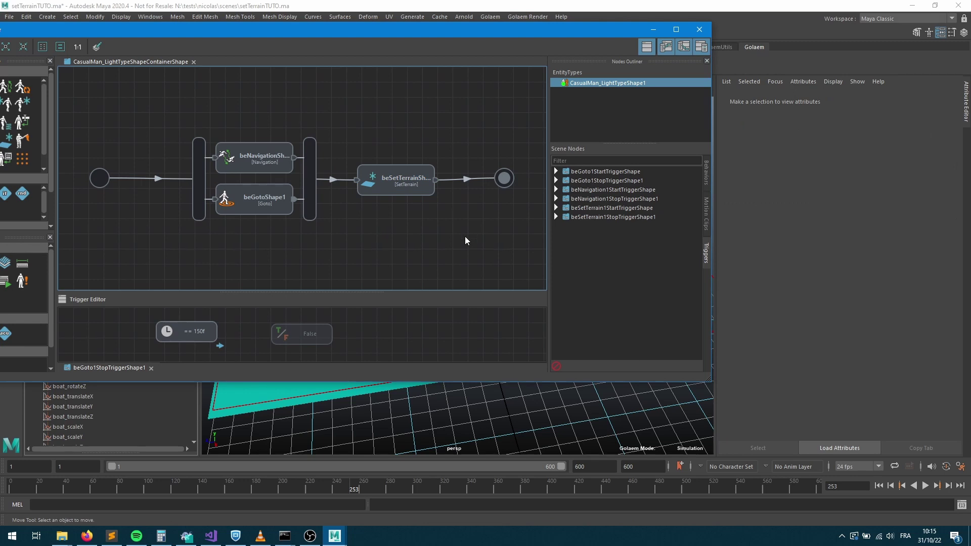
Step: Save the scene, replay the crowd to frame 30 and inspect the boat and agent feedback
left_click(653, 29)
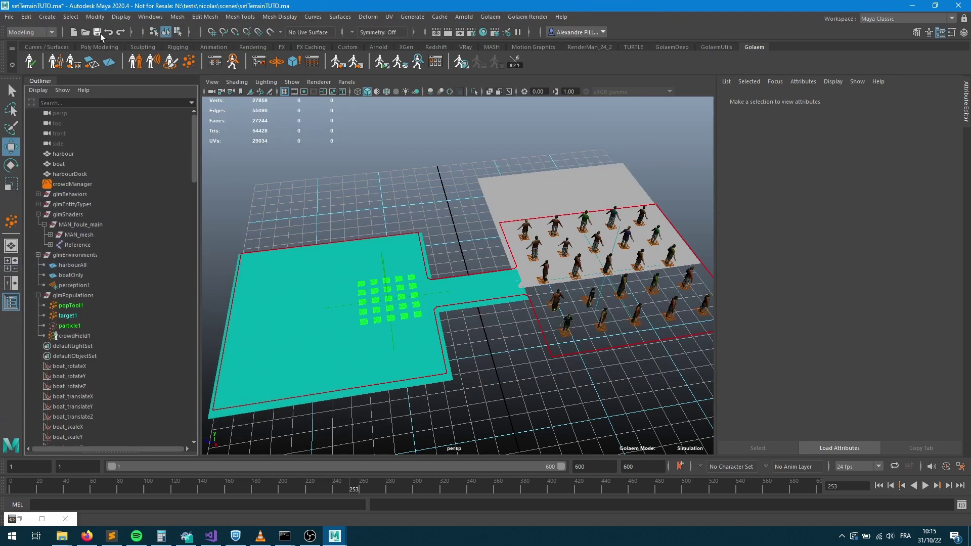
left_click(100, 33)
left_click(879, 486)
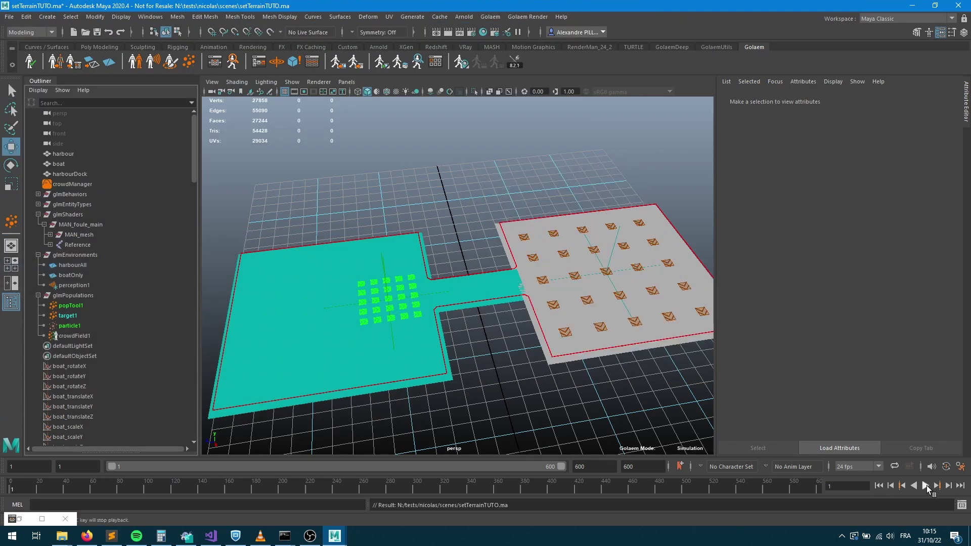
left_click(927, 486)
left_click(926, 486)
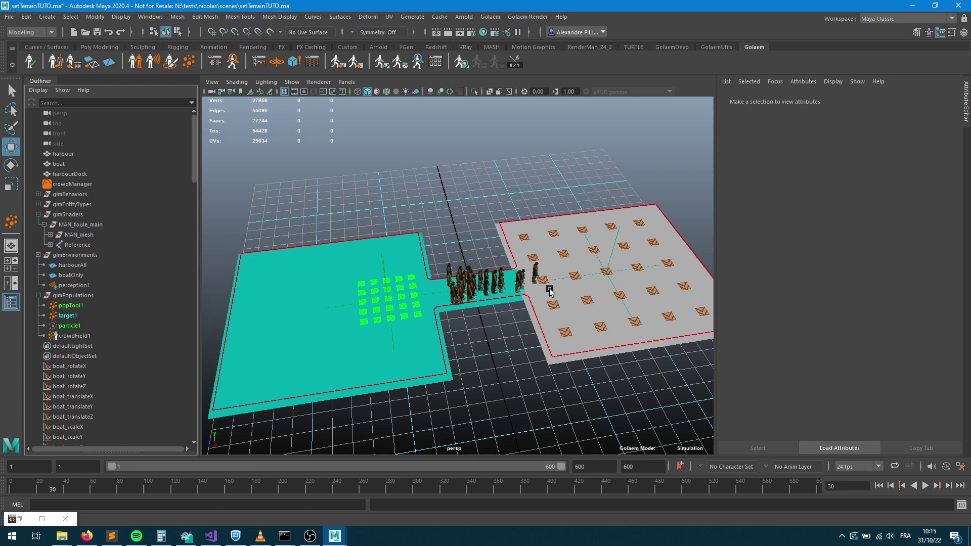
left_click(597, 304)
left_click(42, 519)
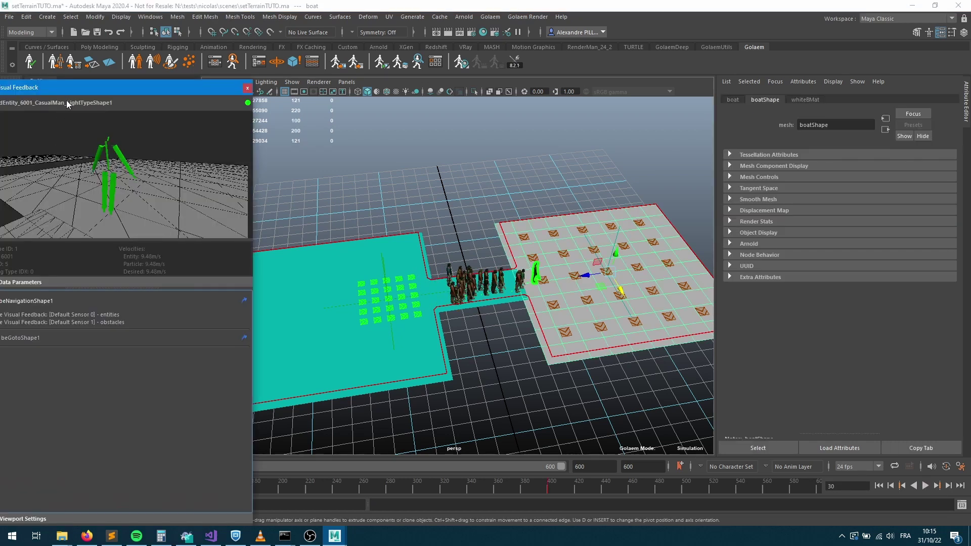
Step: Continue the simulation in stages to frames 111, 175 and 223, checking the boat's manipulator
left_click(926, 486)
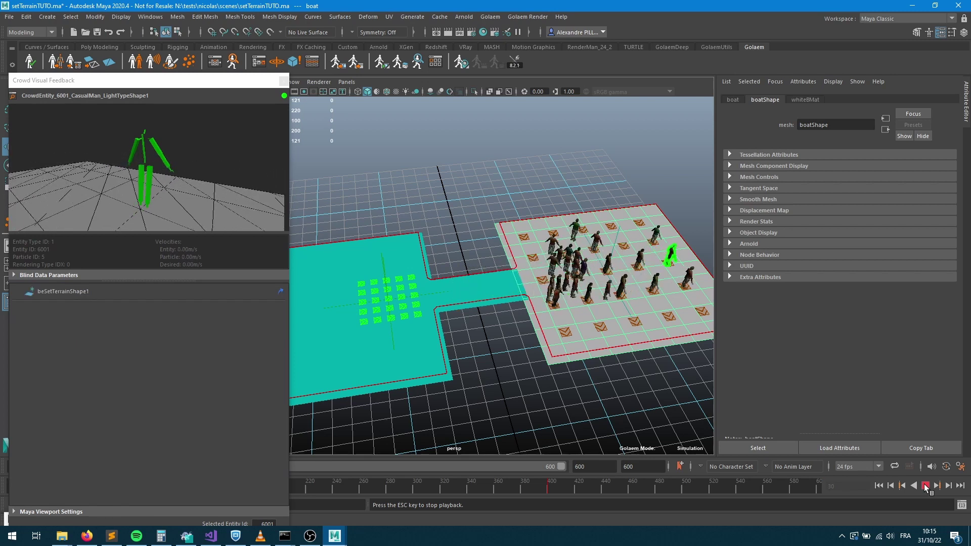
left_click(927, 485)
key("w")
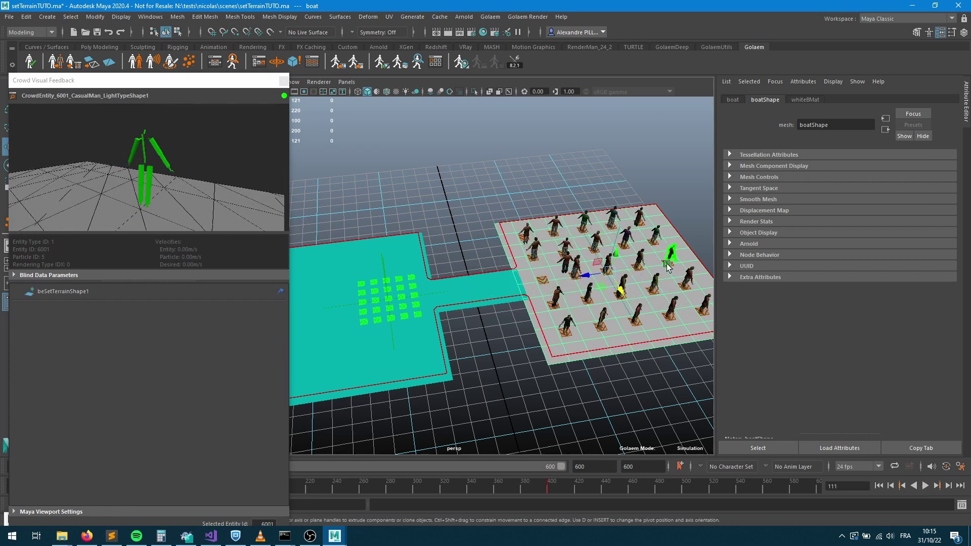
left_click(926, 486)
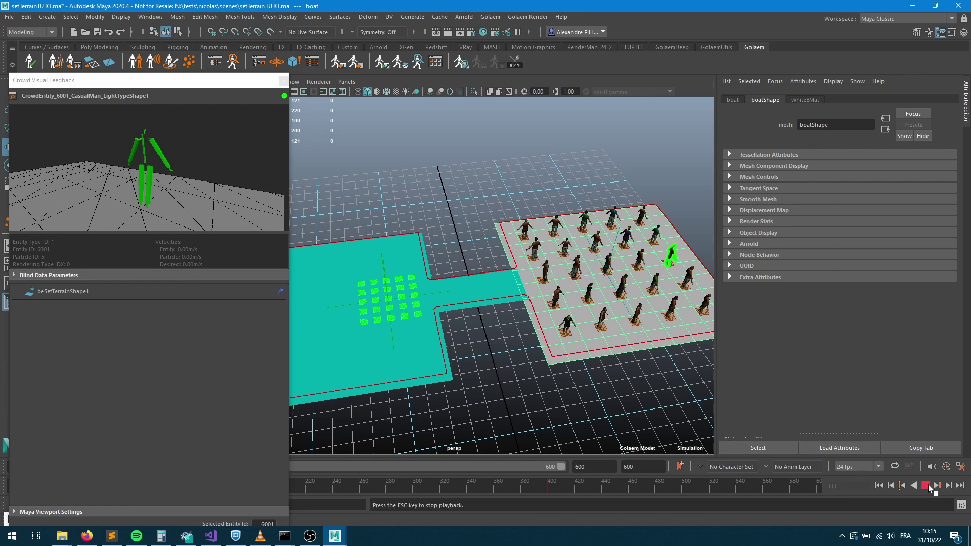
left_click(926, 486)
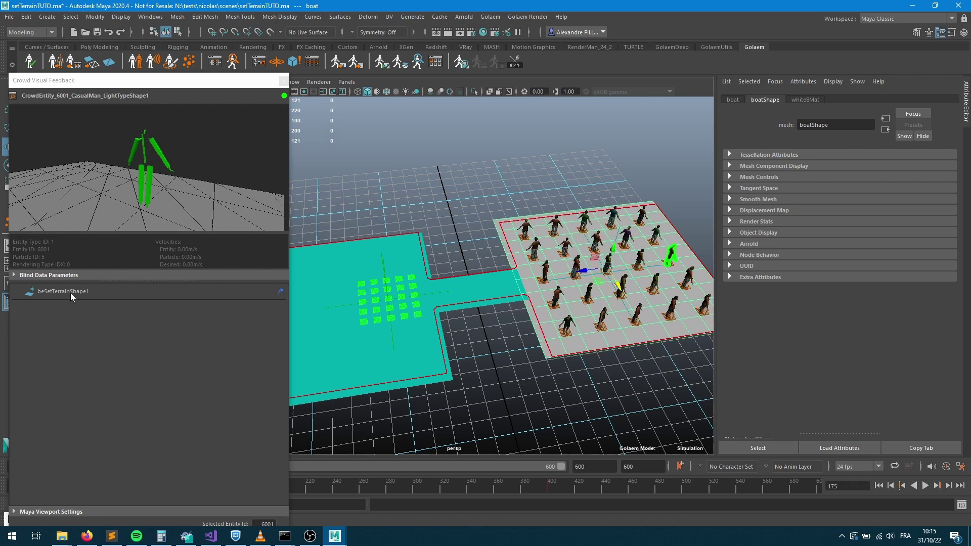
left_click(926, 486)
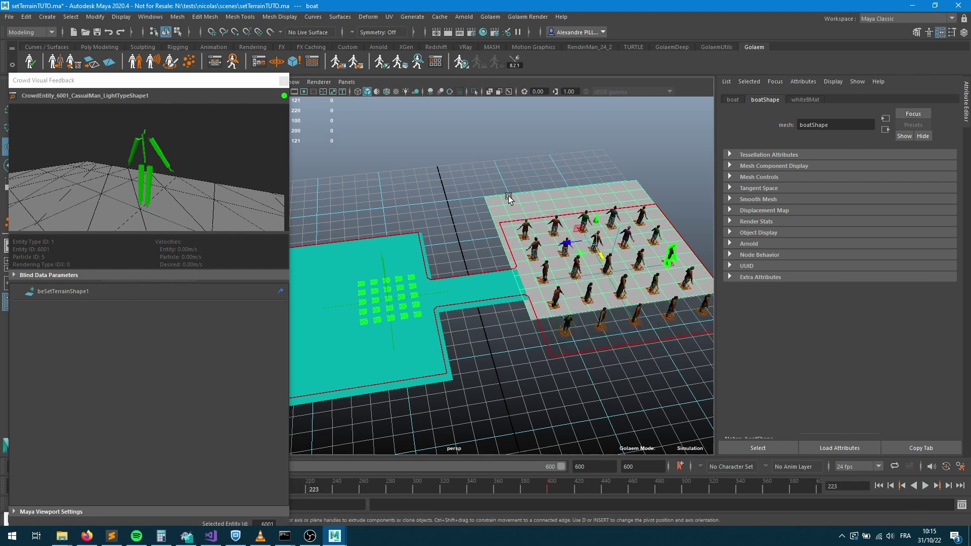
left_click(926, 486)
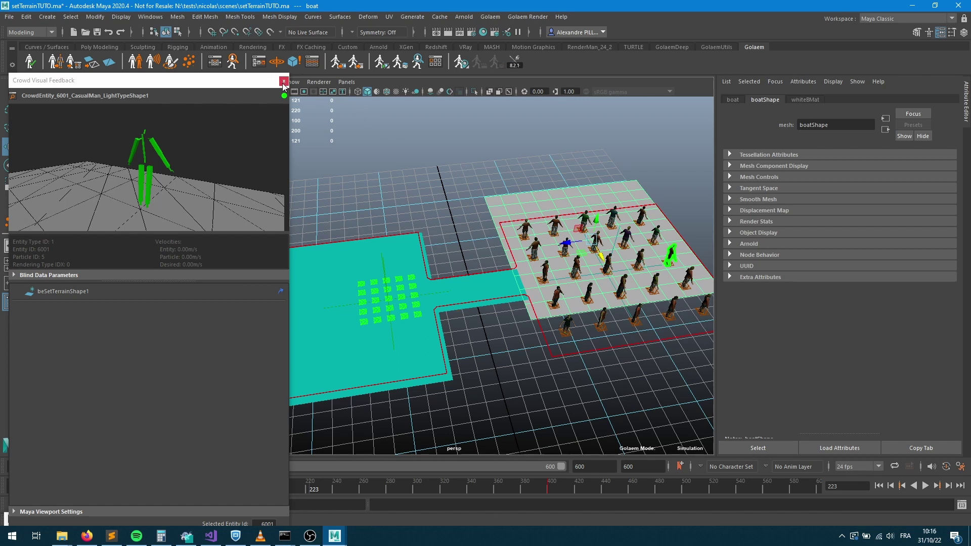
left_click(283, 81)
Step: Reopen the behavior graph, select the SetTerrain node and move the graph aside
left_click(214, 66)
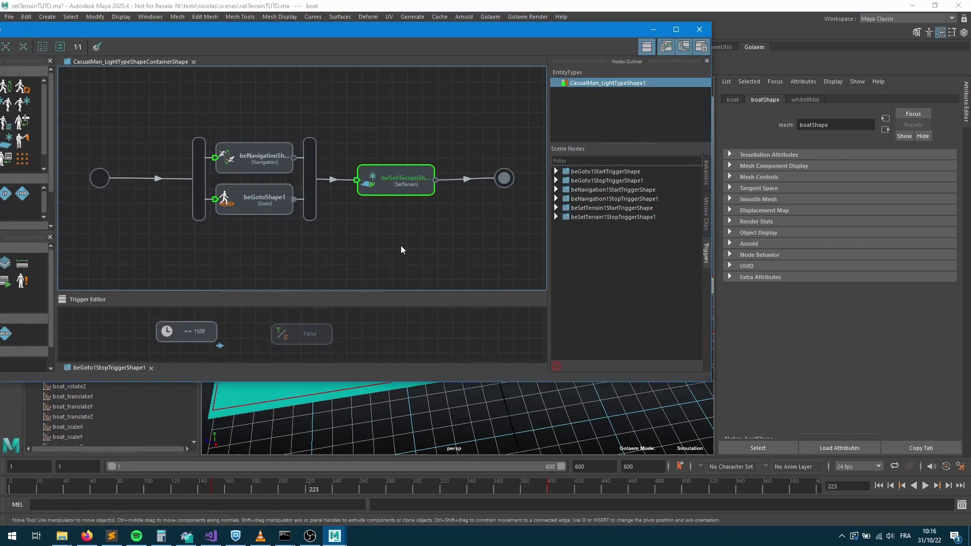
left_click(388, 195)
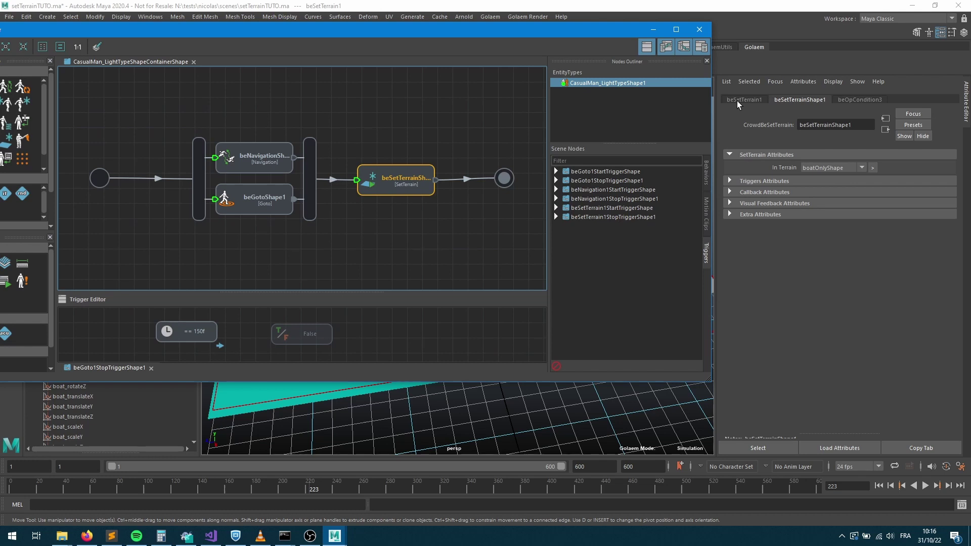
left_click_drag(354, 31, 468, 312)
Step: Set boatOnly's Update Mode to Dynamic Transform and replay the simulation from the start
left_click(71, 276)
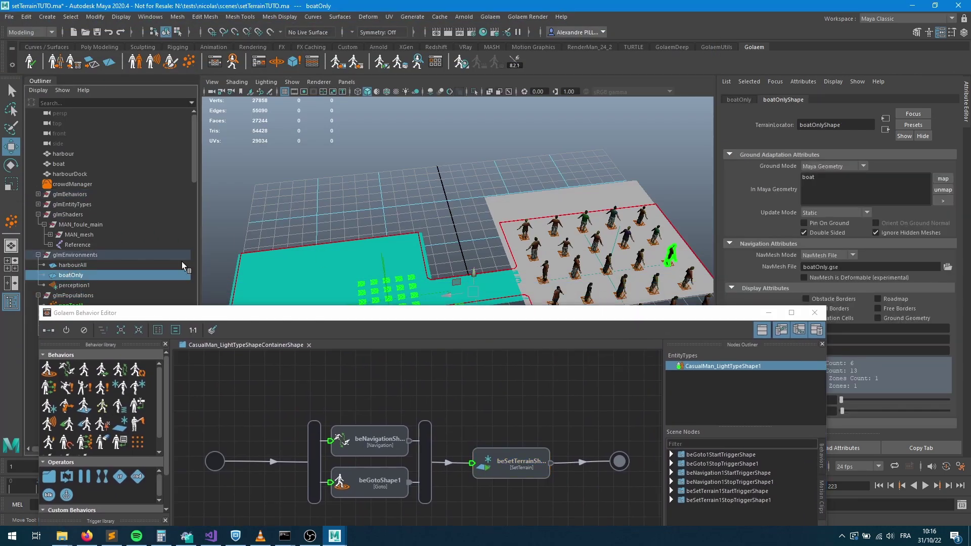
left_click(823, 213)
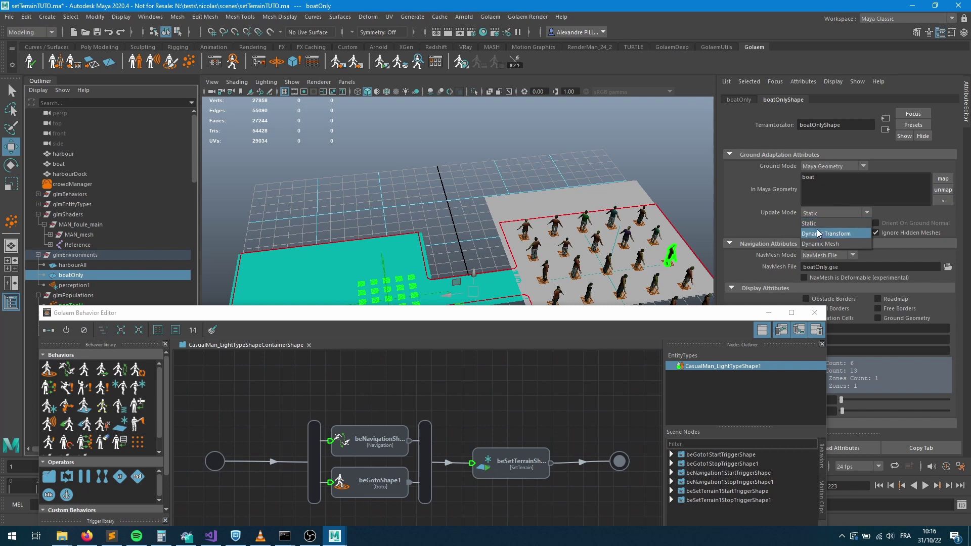
left_click(818, 234)
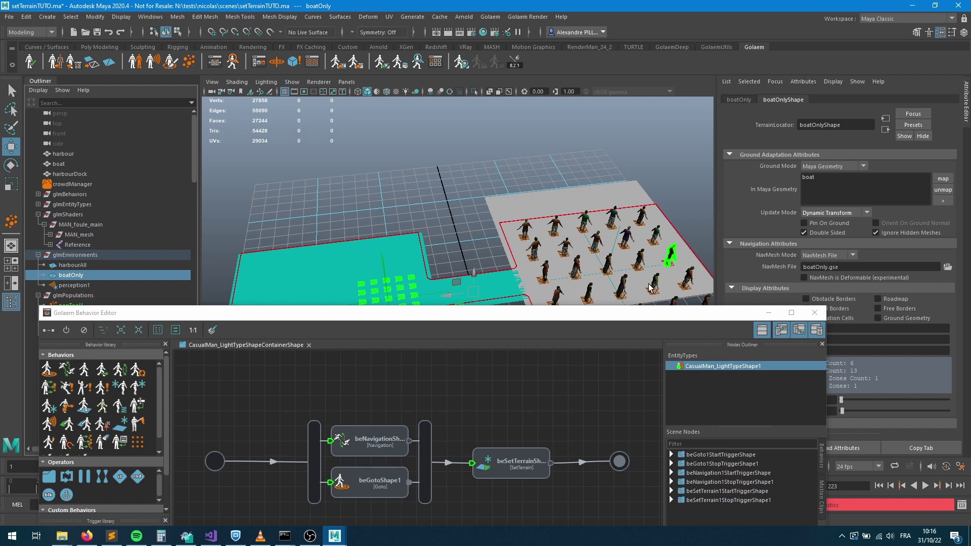
left_click(879, 485)
left_click(926, 485)
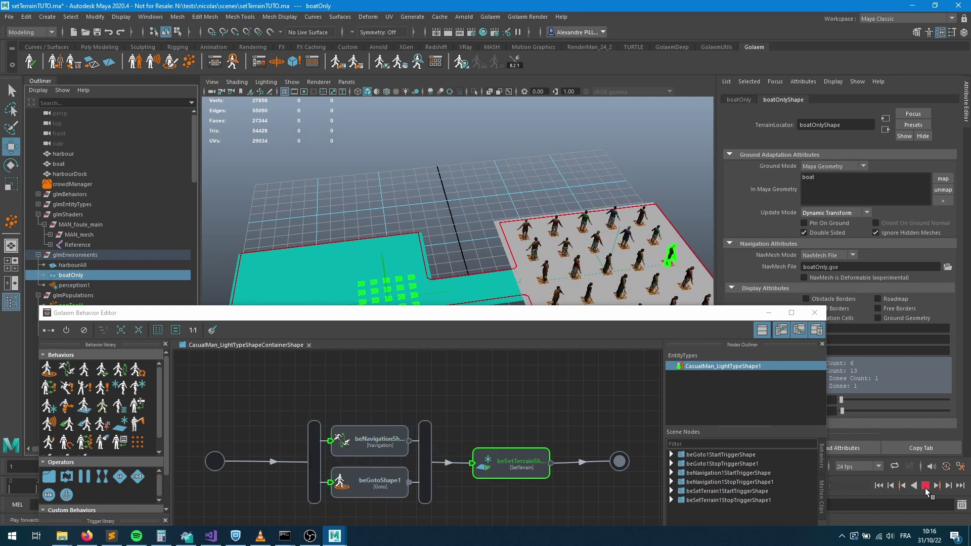
Step: Turn on Pin On Ground for boatOnly and replay the crowd through to frame 377
left_click(926, 487)
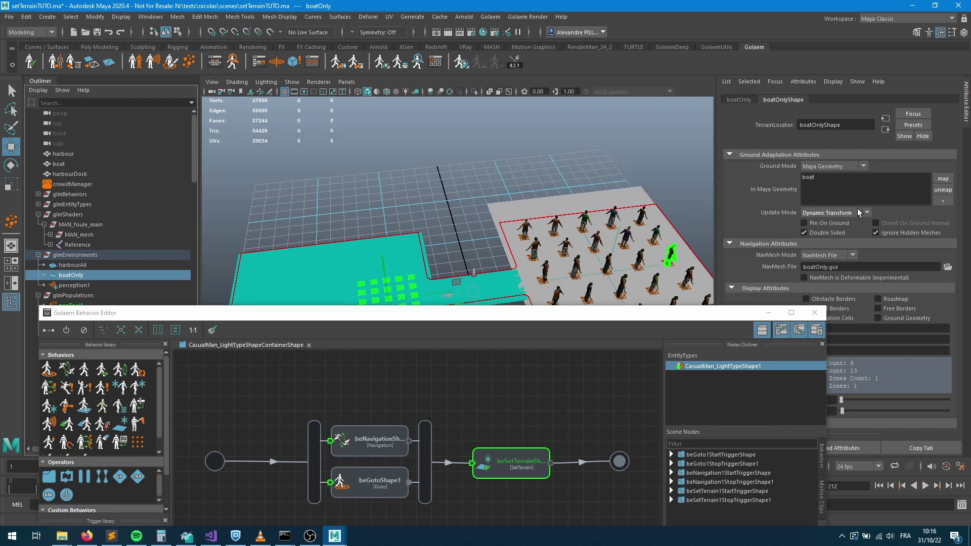
left_click(805, 224)
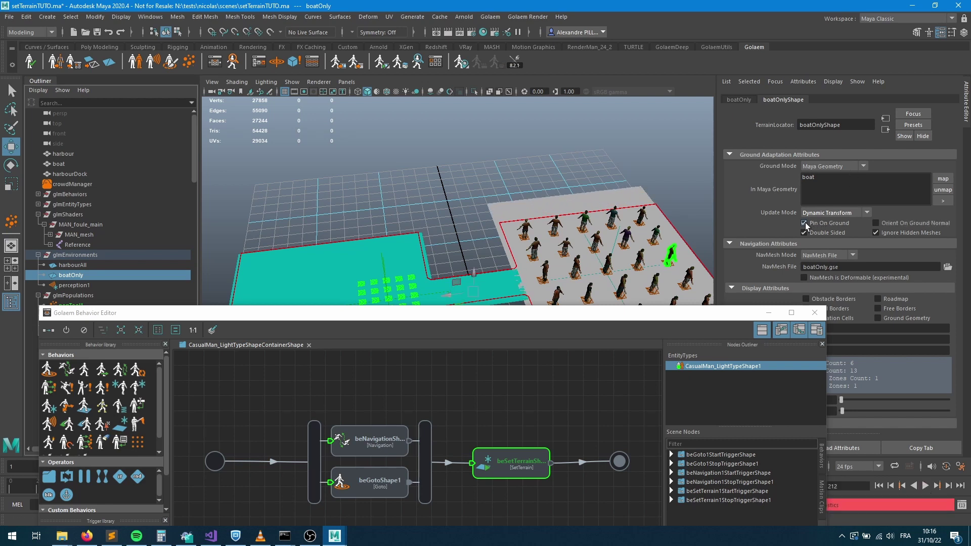
left_click(879, 486)
left_click(926, 486)
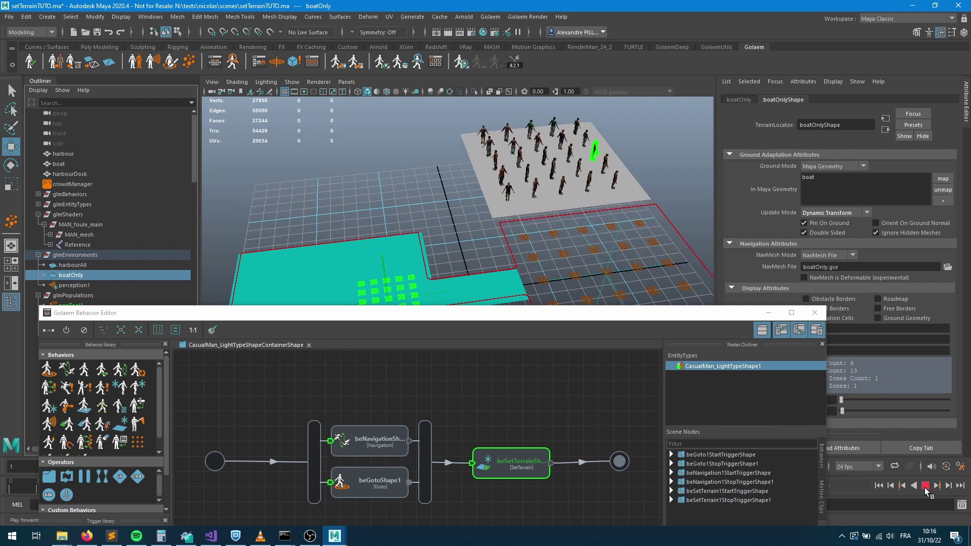
left_click(926, 486)
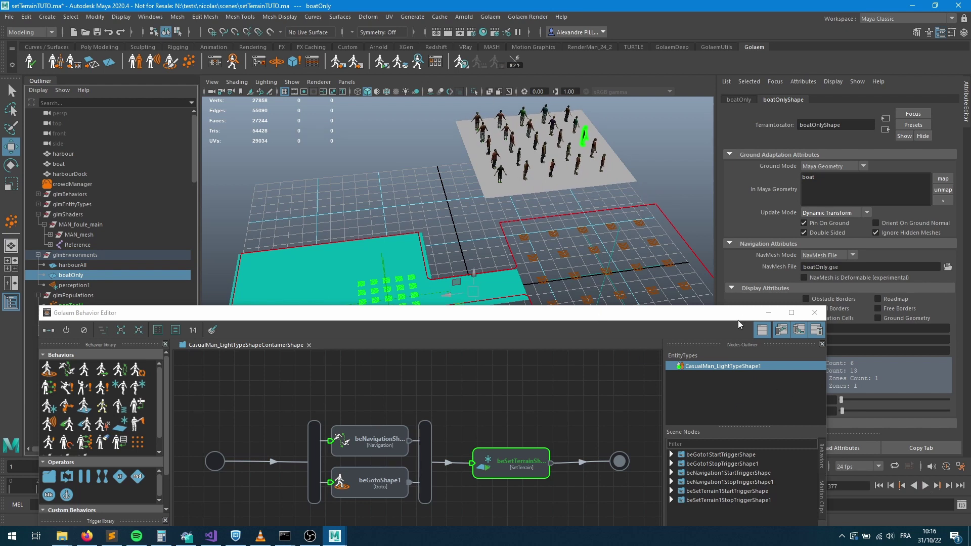
Step: Add a new Goto behavior wrapped in a loop operator after the SetTerrain
left_click_drag(48, 373, 524, 437)
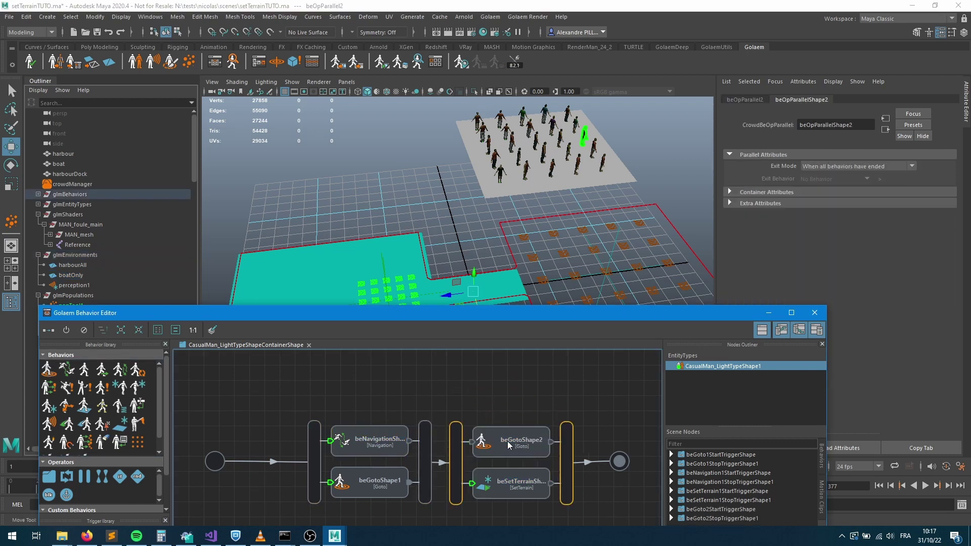
key("ctrl+z")
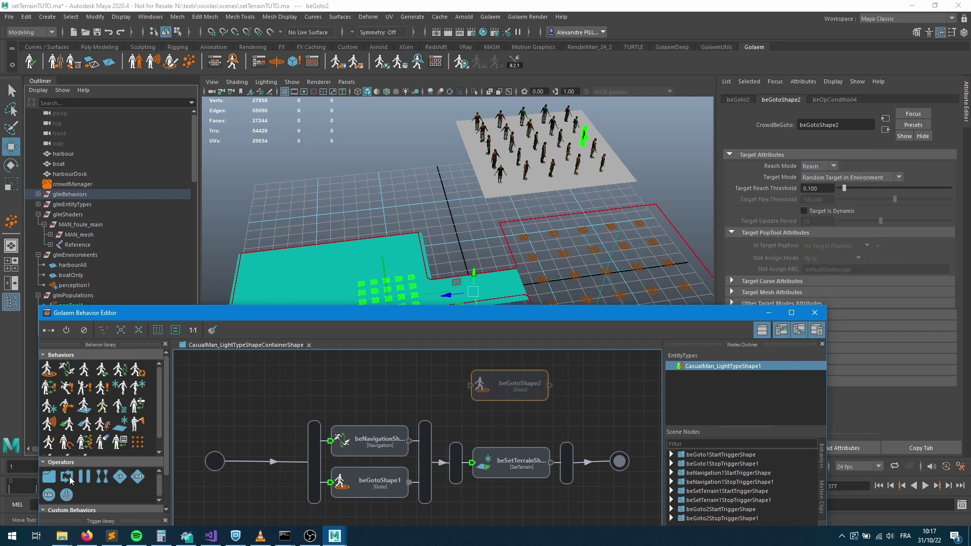
left_click_drag(83, 480, 458, 394)
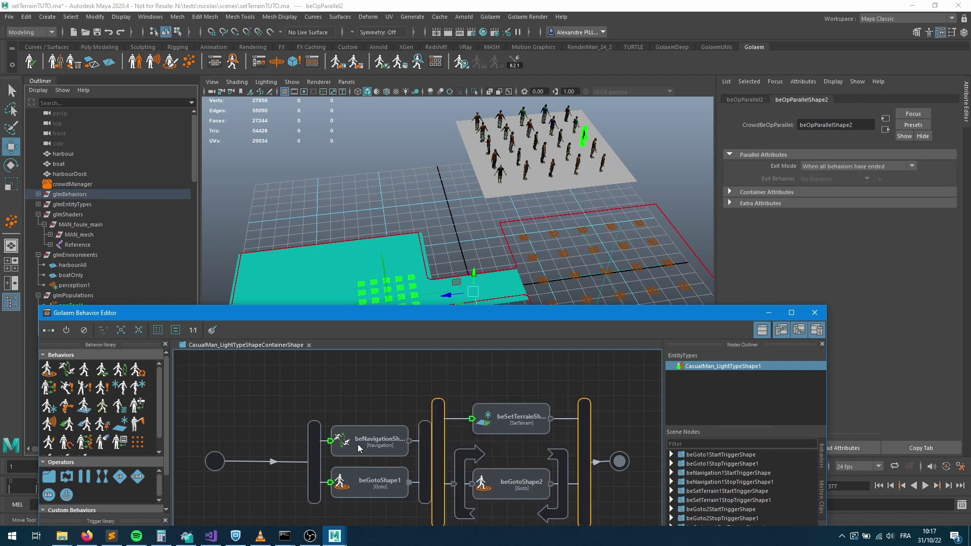
Step: Add a Navigation behavior to the second parallel stage alongside SetTerrain and the looping Goto
left_click(315, 450)
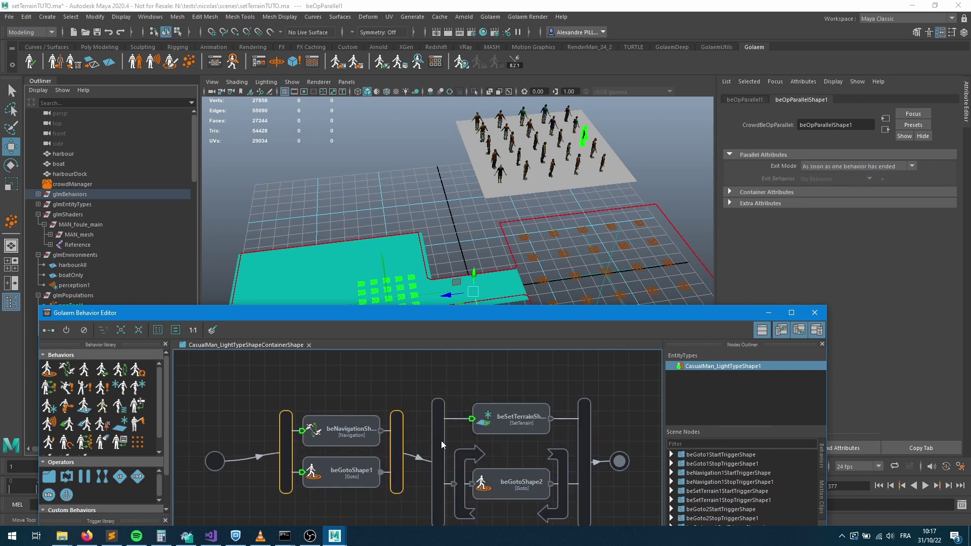
middle_click_drag(439, 446, 375, 356)
left_click(488, 405)
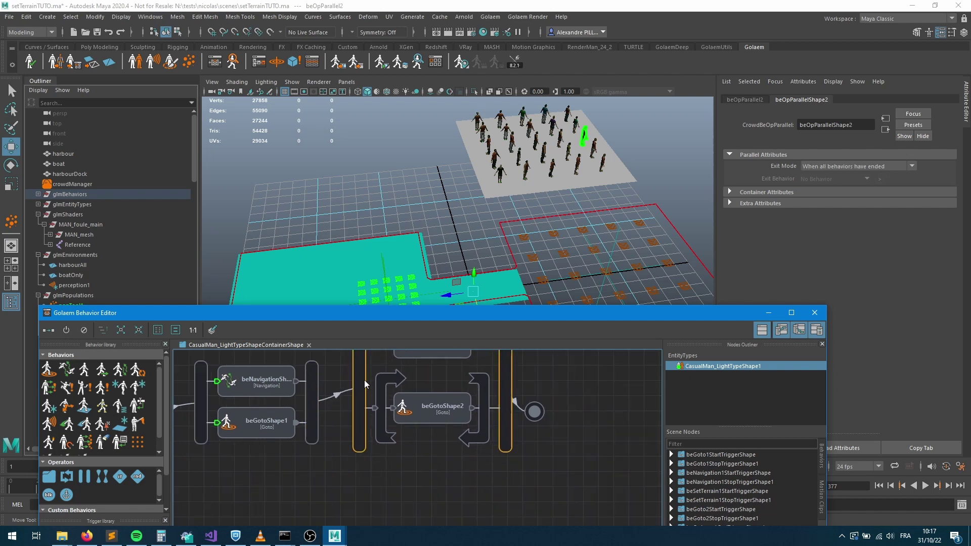
left_click(535, 411)
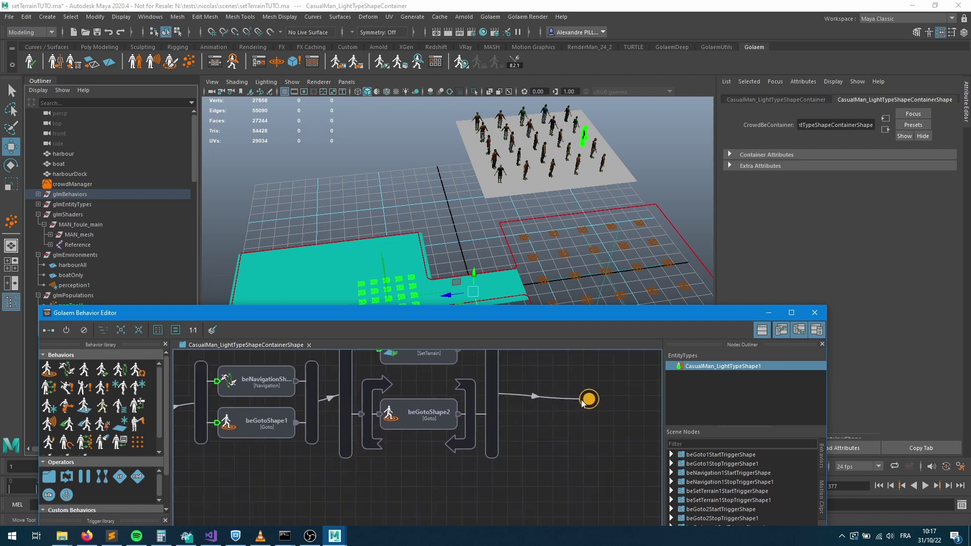
left_click(353, 415)
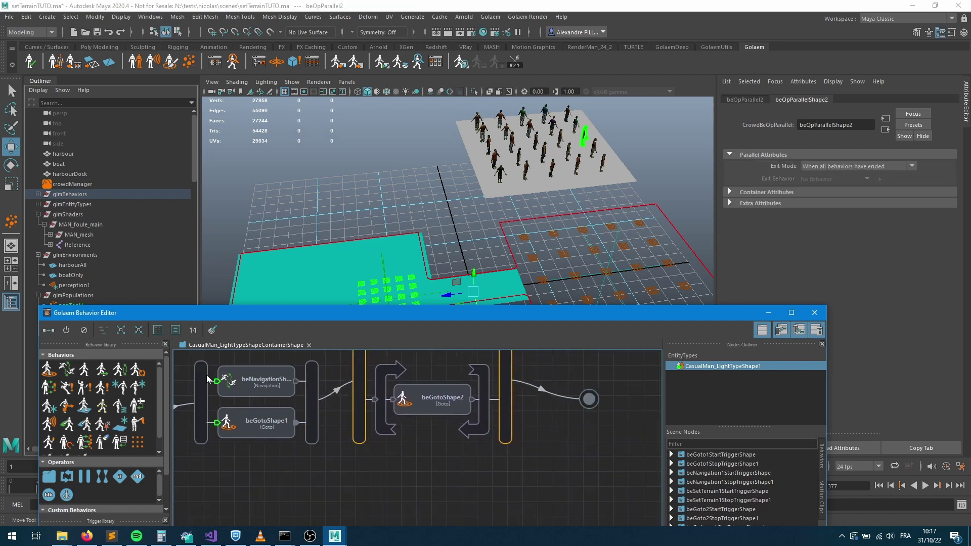
left_click_drag(64, 369, 359, 463)
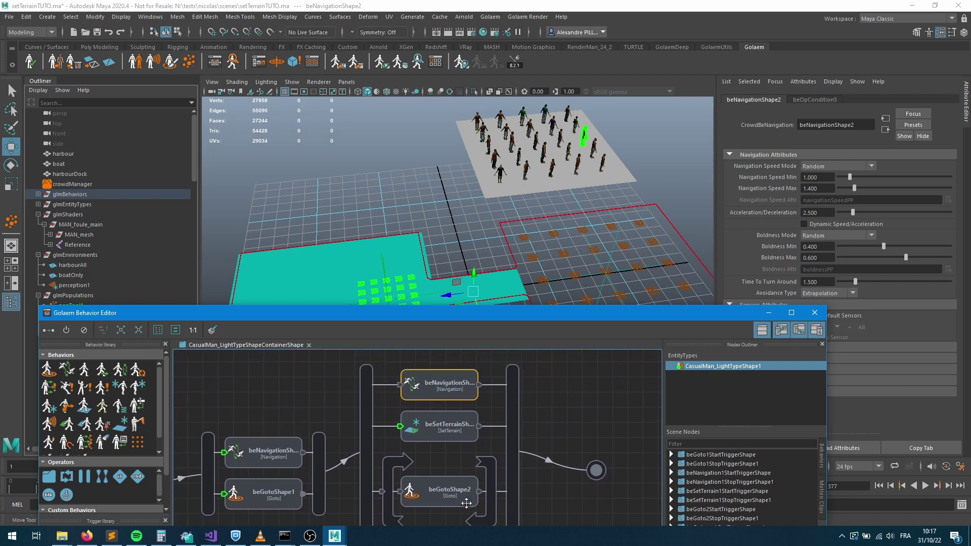
Step: Replay the crowd from the start, stop at frame 351 and select the boatOnly terrain
left_click(770, 313)
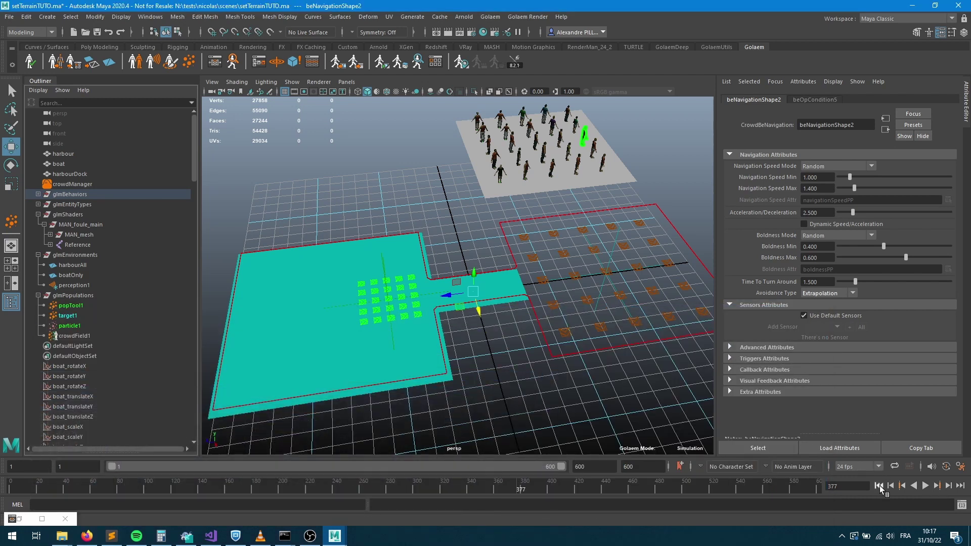
left_click(880, 487)
left_click(926, 486)
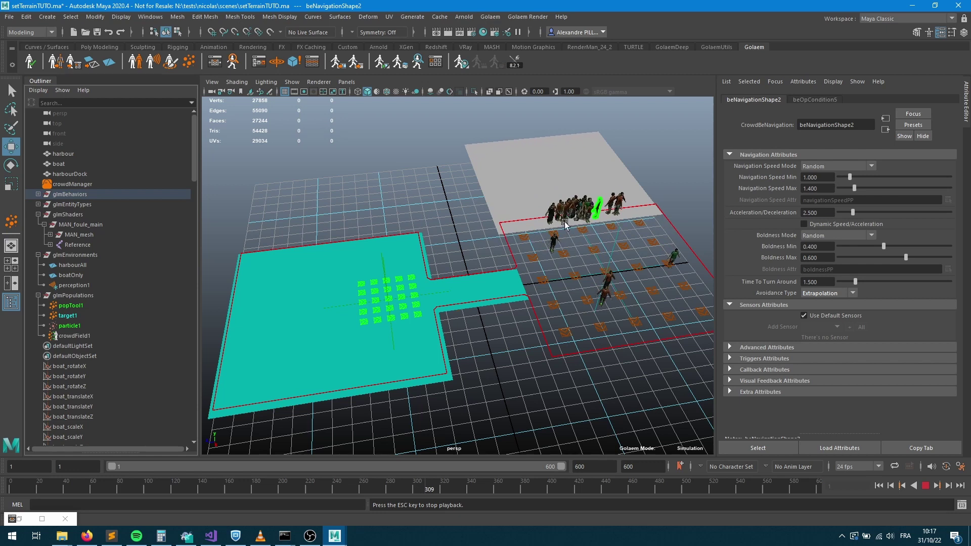
key("Escape")
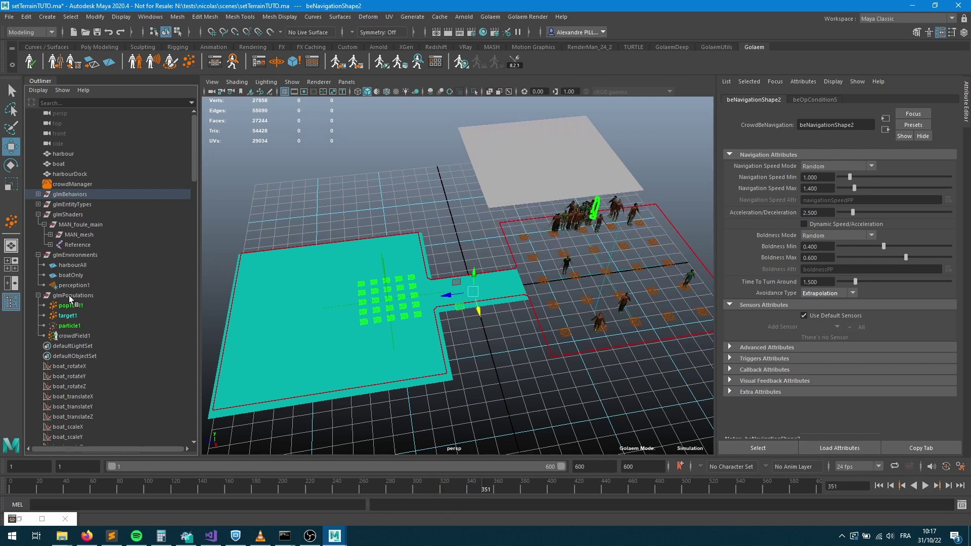
left_click(68, 277)
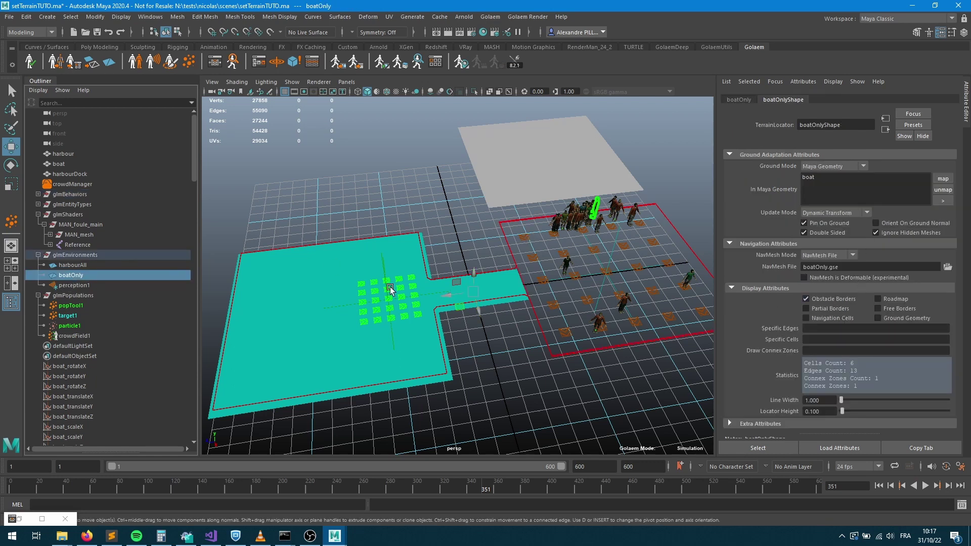
Step: Turn off Obstacle Borders display on harbourAll and view boatOnly's transform attributes
left_click(70, 265)
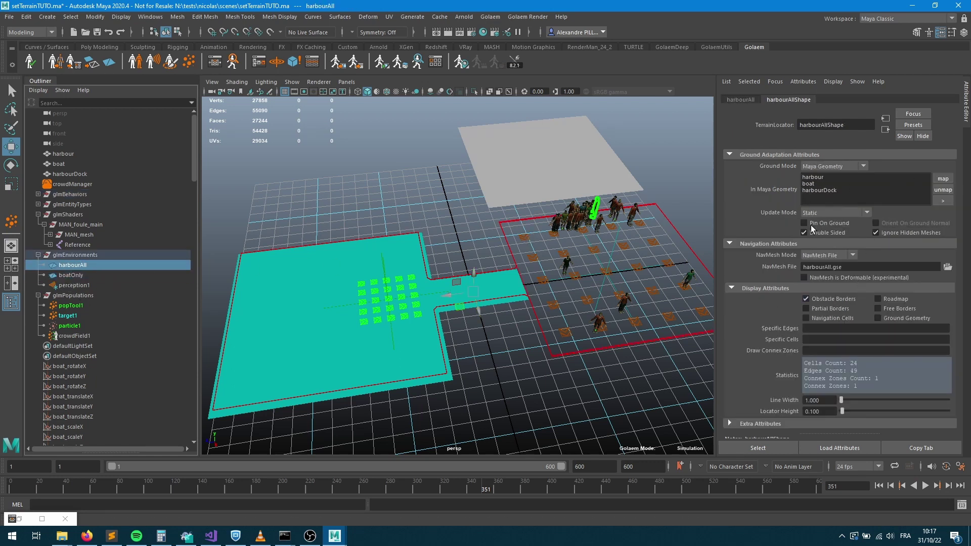
left_click(806, 299)
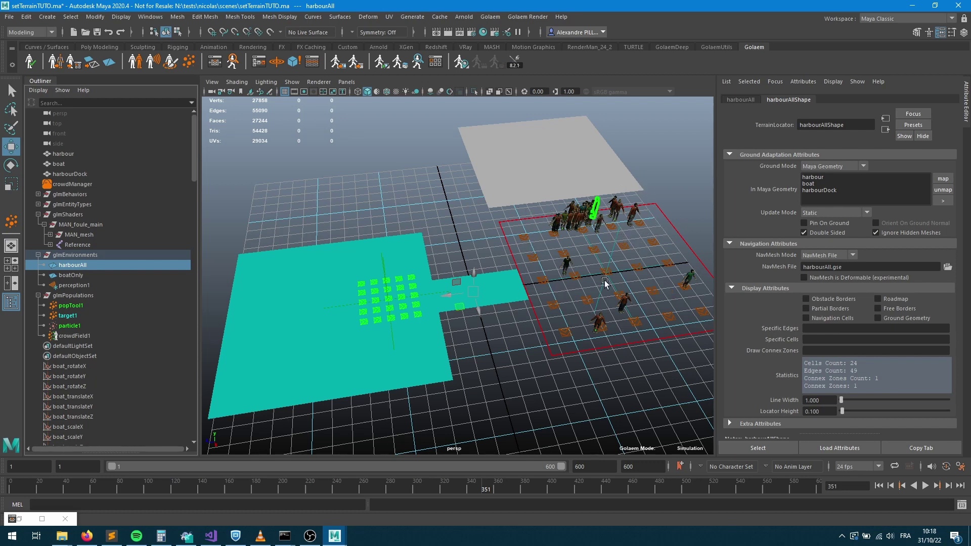
left_click(70, 276)
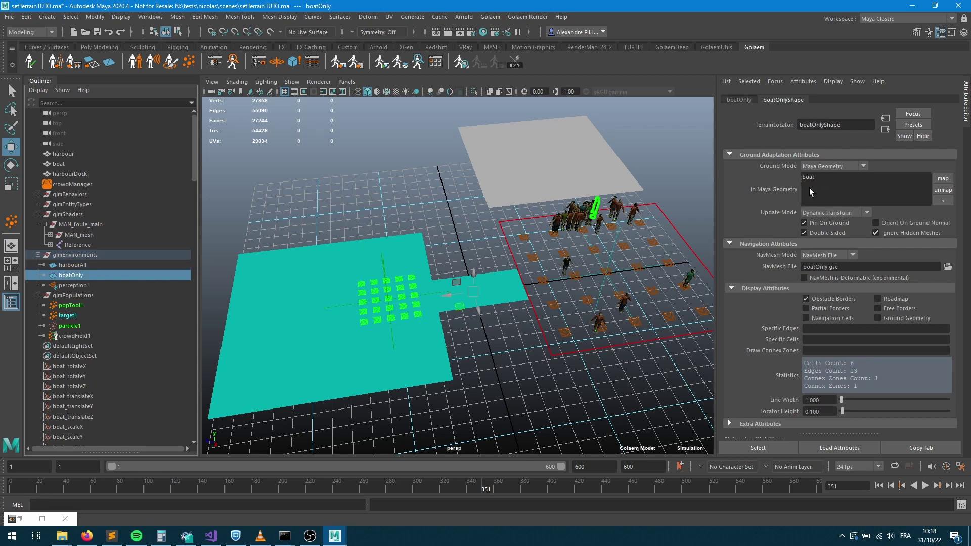
left_click(739, 100)
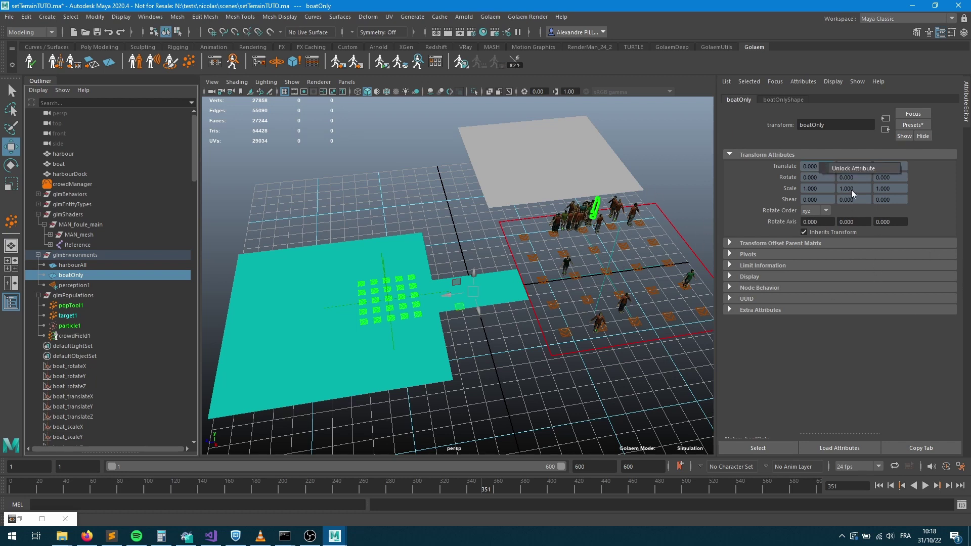
Step: Key boatOnly's translate at 0 on frame 150
left_click(818, 166)
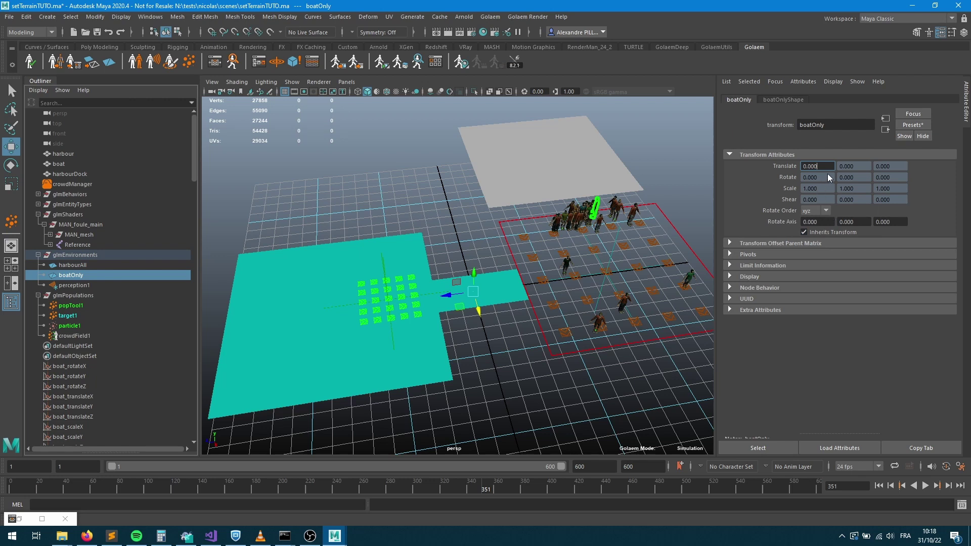
key("Tab")
key("Tab")
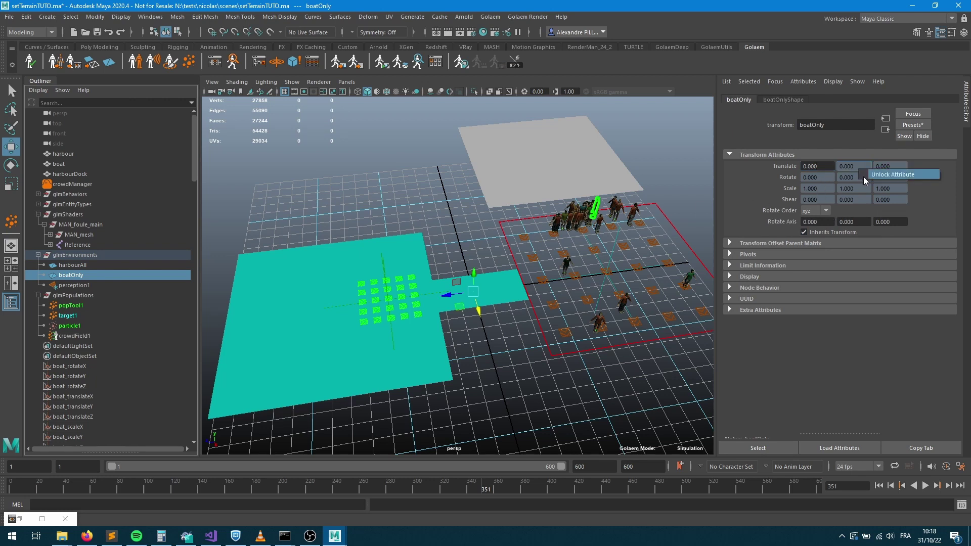
left_click(882, 487)
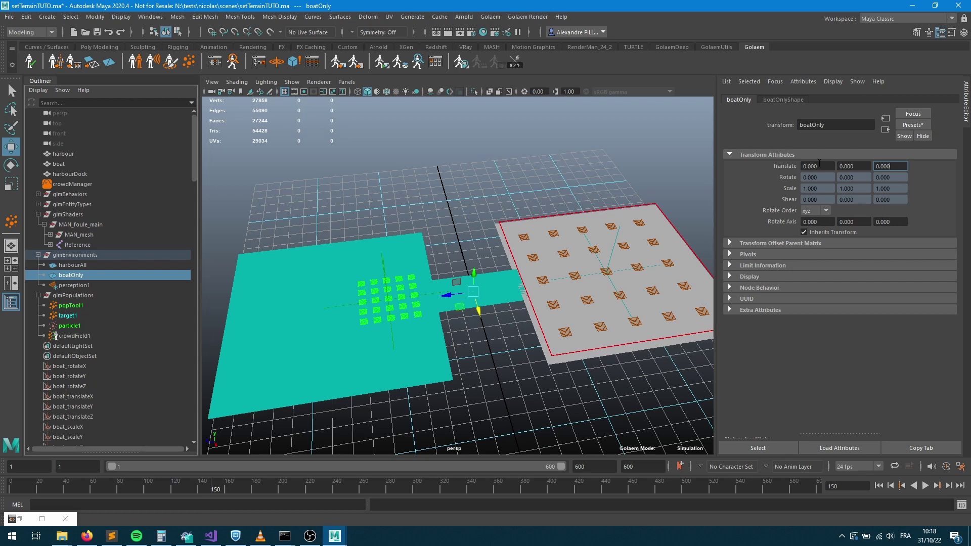
right_click(791, 166)
left_click(799, 178)
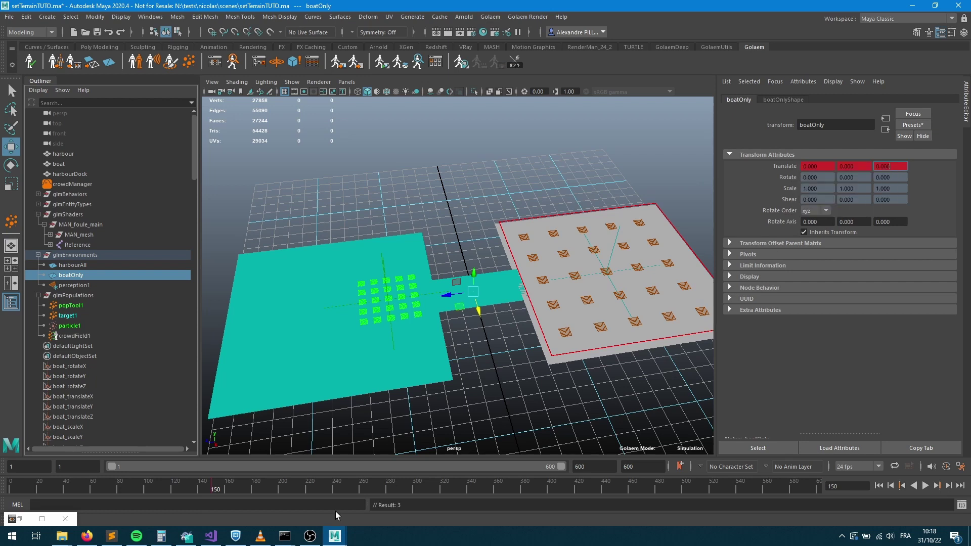
Step: Key translate X at -16 on frame 400, preview the boat's motion, and return to frame 1
left_click(552, 485)
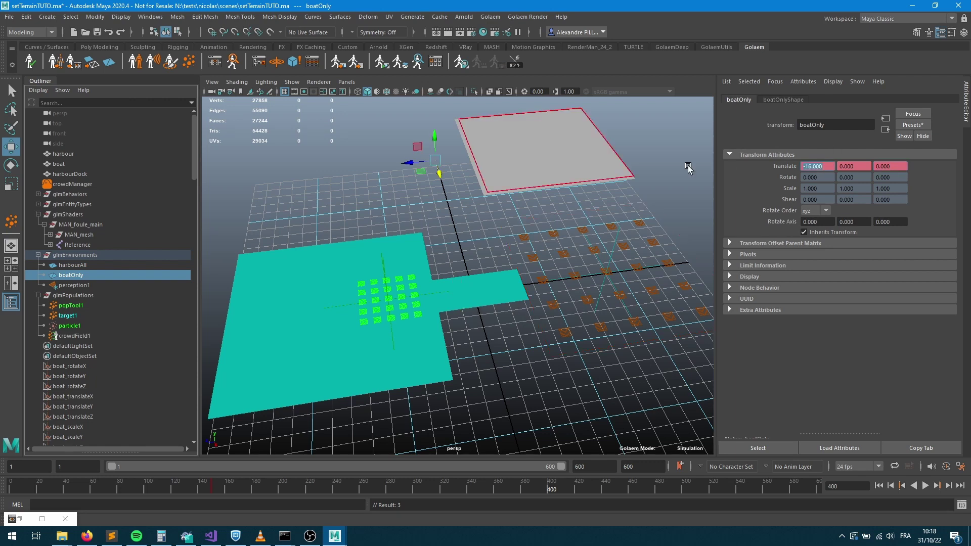
right_click(787, 166)
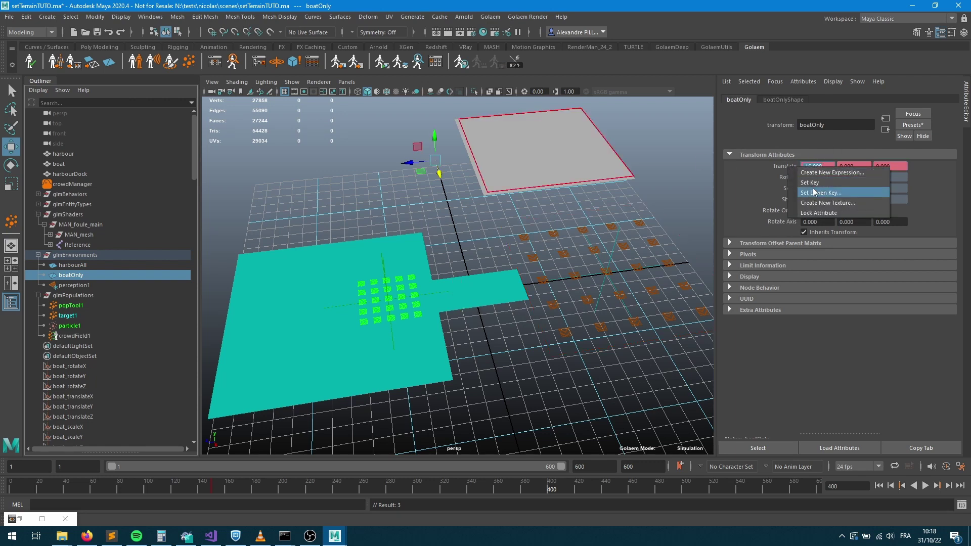
left_click(799, 177)
left_click_drag(469, 495, 346, 487)
left_click(877, 486)
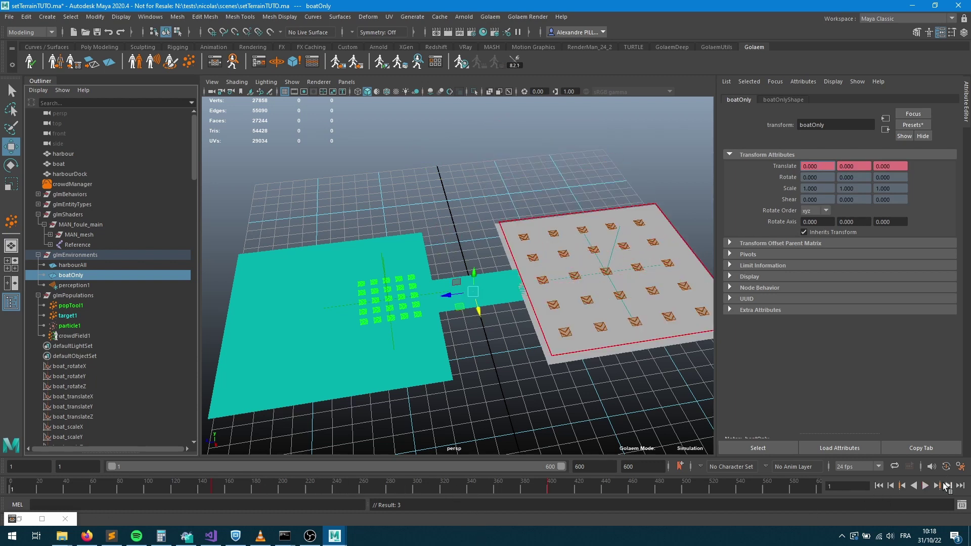